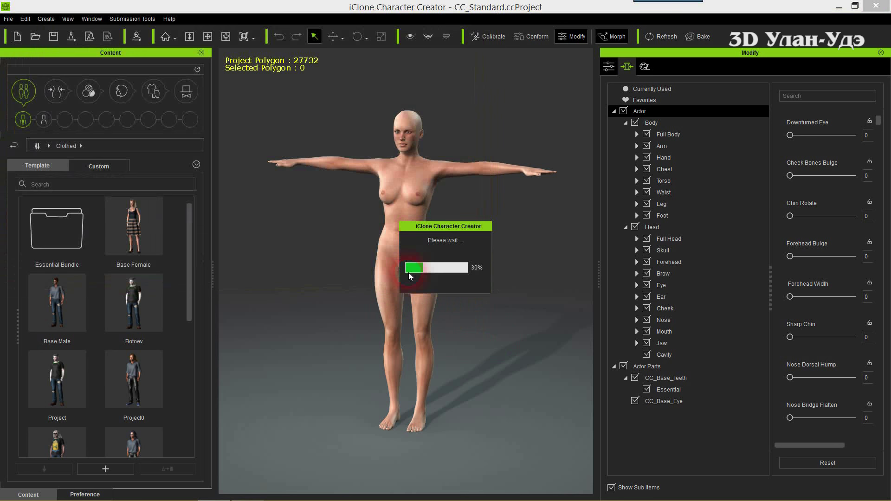
# Step: Switch from iClone Character Creator to CLO Enterprise
pyautogui.click(409, 273)
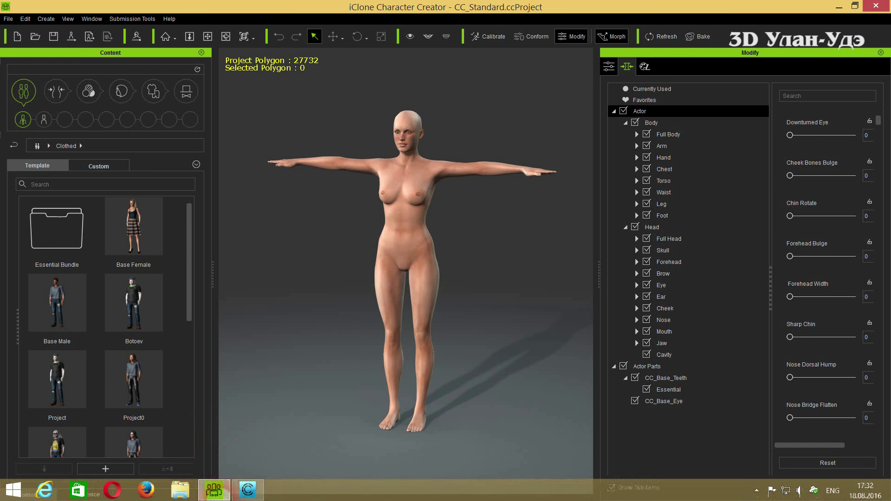
pyautogui.click(247, 489)
pyautogui.click(305, 288)
pyautogui.click(77, 37)
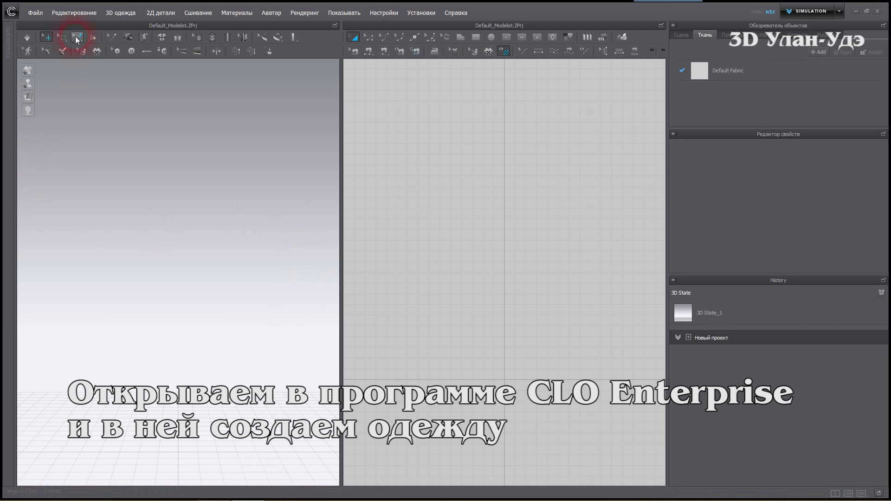
# Step: Import the female avatar's FBX file from the Women_CC folder in J:\CC, using the cm (DAZ Studio) scale
pyautogui.click(33, 14)
pyautogui.click(41, 106)
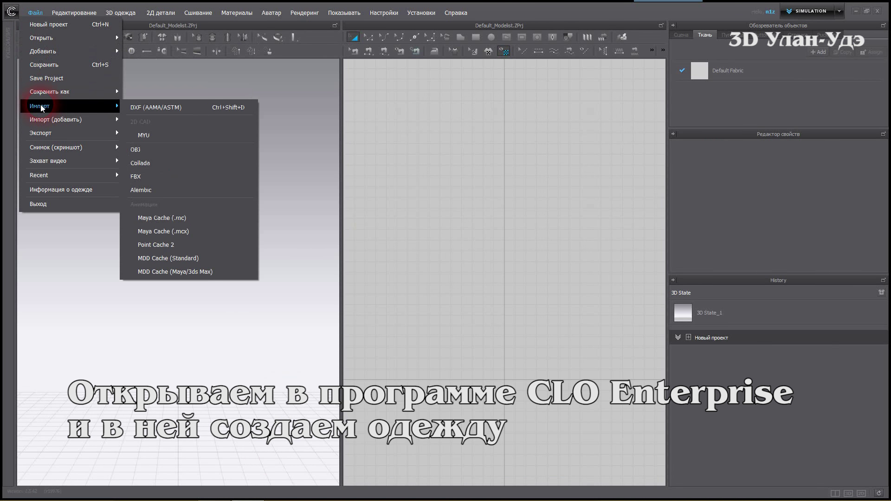
pyautogui.click(147, 177)
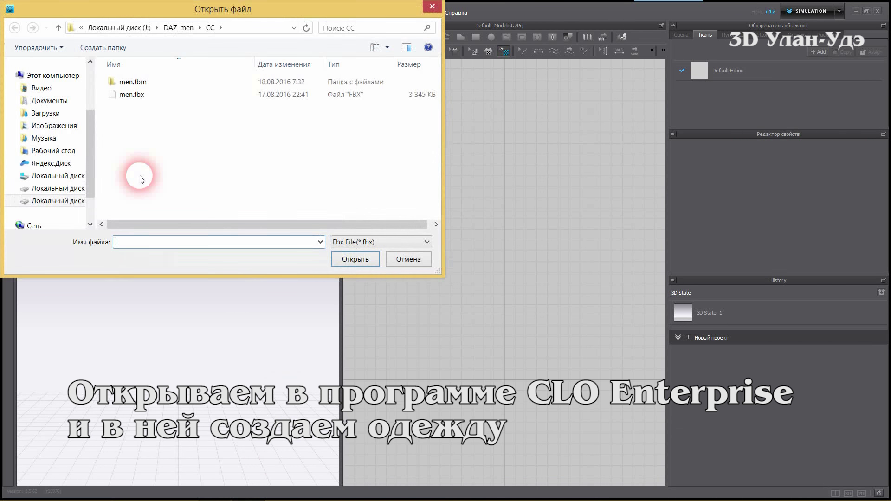
pyautogui.click(130, 28)
pyautogui.doubleClick(127, 141)
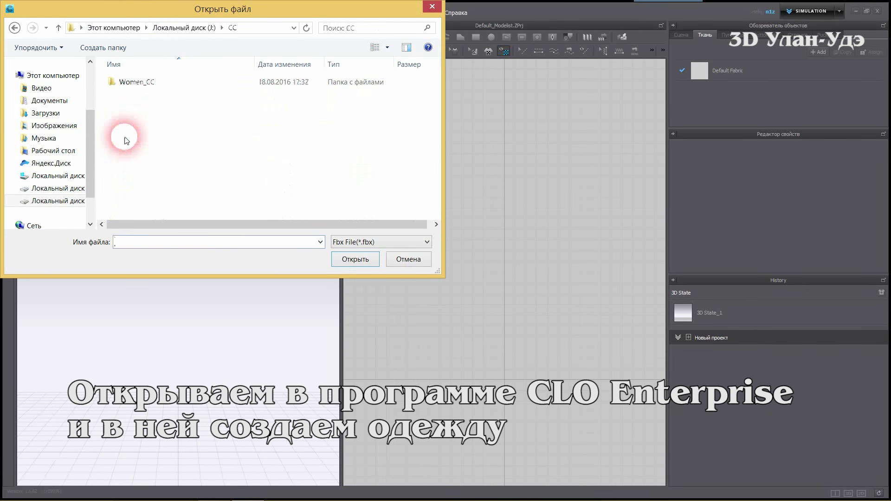
pyautogui.doubleClick(132, 82)
pyautogui.click(132, 82)
pyautogui.click(355, 260)
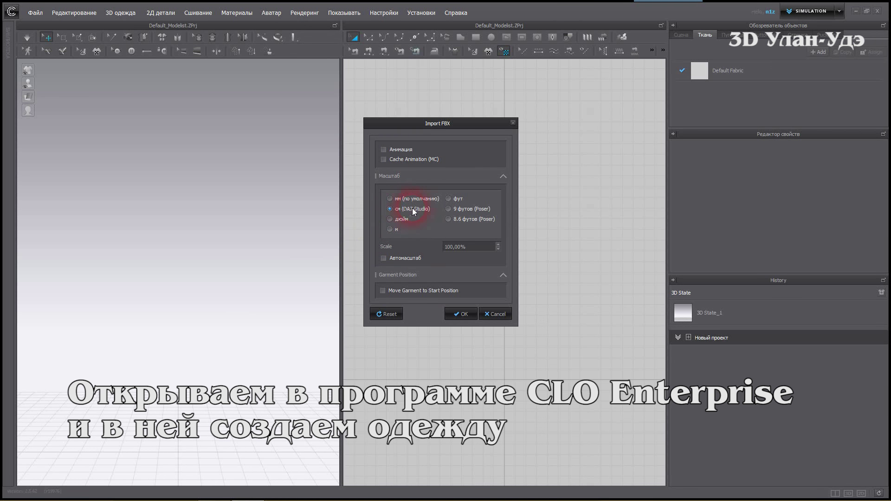
pyautogui.click(461, 314)
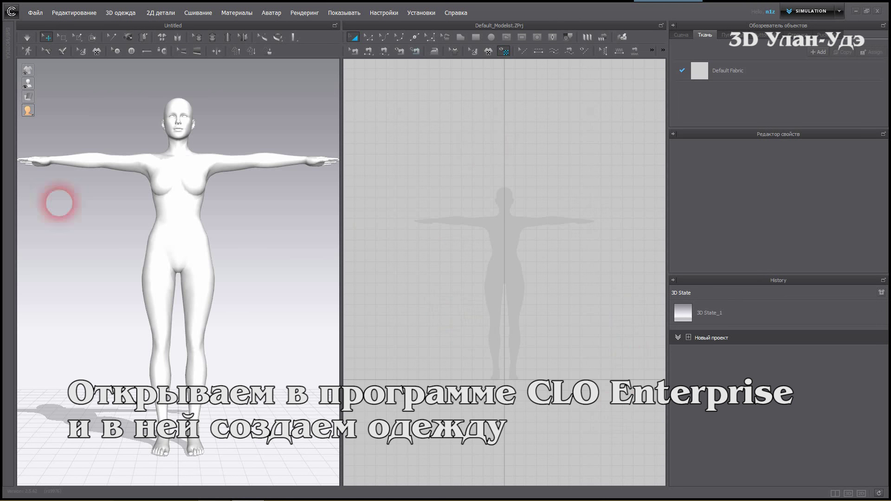
# Step: Draw a closed eight-point half-dress polygon on the avatar silhouette, with a vertical edge about 620 mm long on the centre line
pyautogui.moveTo(254, 236)
pyautogui.mouseDown(button='right')
pyautogui.moveTo(149, 255)
pyautogui.moveTo(269, 243)
pyautogui.mouseUp(button='right')
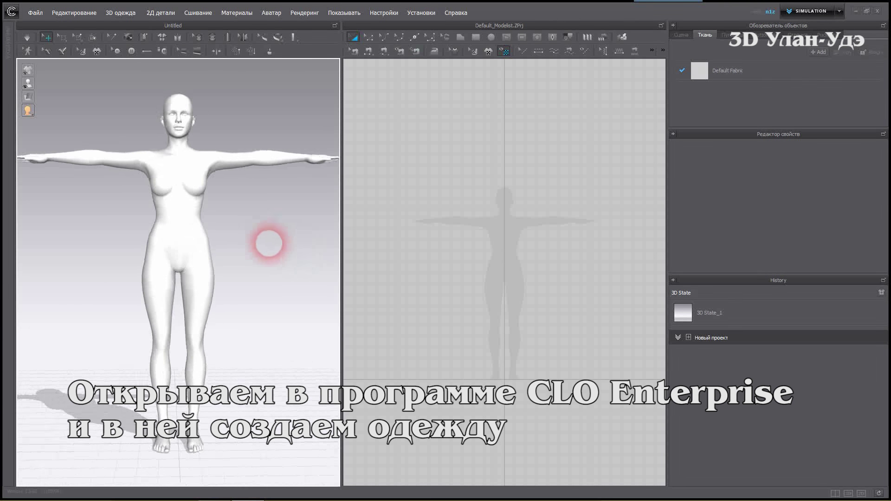
pyautogui.scroll(5, 513, 214)
pyautogui.press('h')
pyautogui.click(515, 227)
pyautogui.click(486, 193)
pyautogui.click(460, 193)
pyautogui.click(443, 255)
pyautogui.click(451, 357)
pyautogui.click(429, 458)
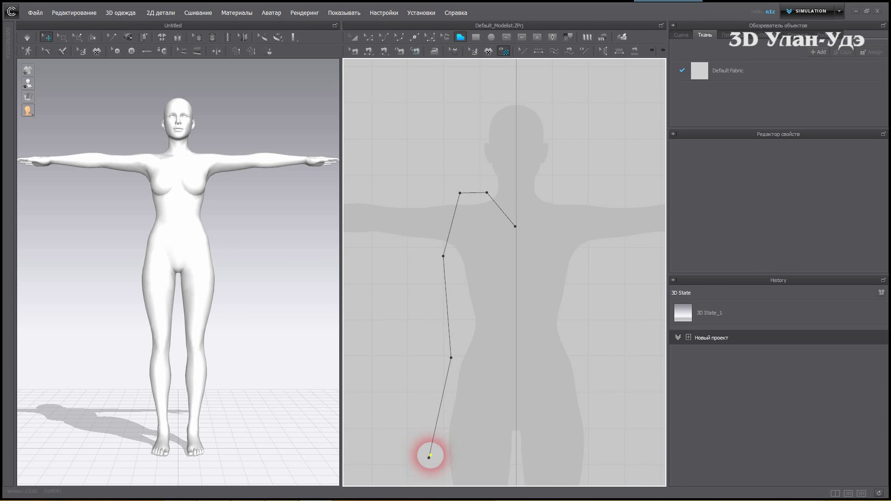
pyautogui.click(470, 468)
pyautogui.click(515, 451)
pyautogui.click(515, 226)
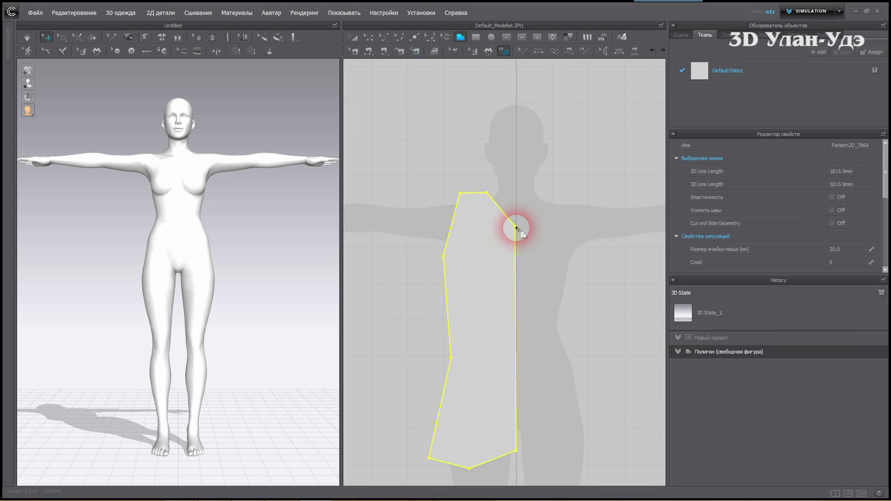
# Step: Curve the half pattern's neckline and armhole inward and bow its two hem edges outward into scallops
pyautogui.click(383, 37)
pyautogui.moveTo(500, 210); pyautogui.dragTo(453, 215)
pyautogui.moveTo(448, 464); pyautogui.dragTo(453, 461)
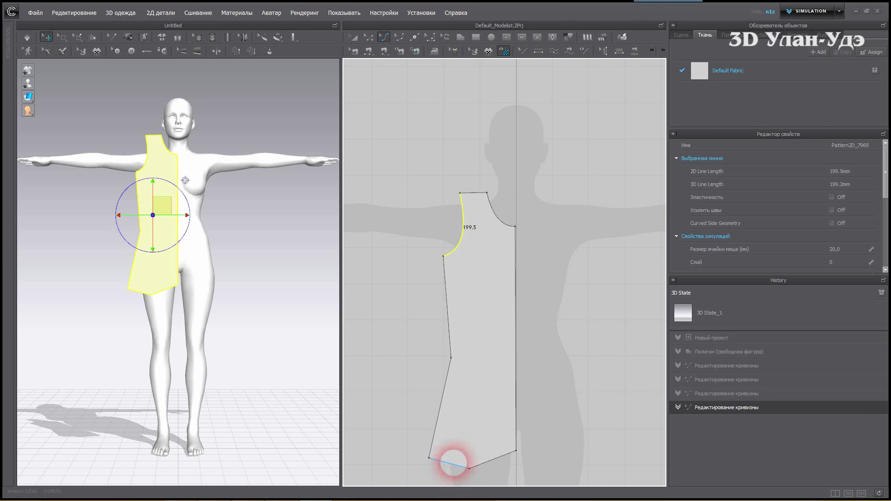
pyautogui.moveTo(453, 461); pyautogui.dragTo(462, 429, button='right')
pyautogui.moveTo(501, 421); pyautogui.dragTo(503, 455)
pyautogui.moveTo(510, 478); pyautogui.dragTo(513, 464, button='right')
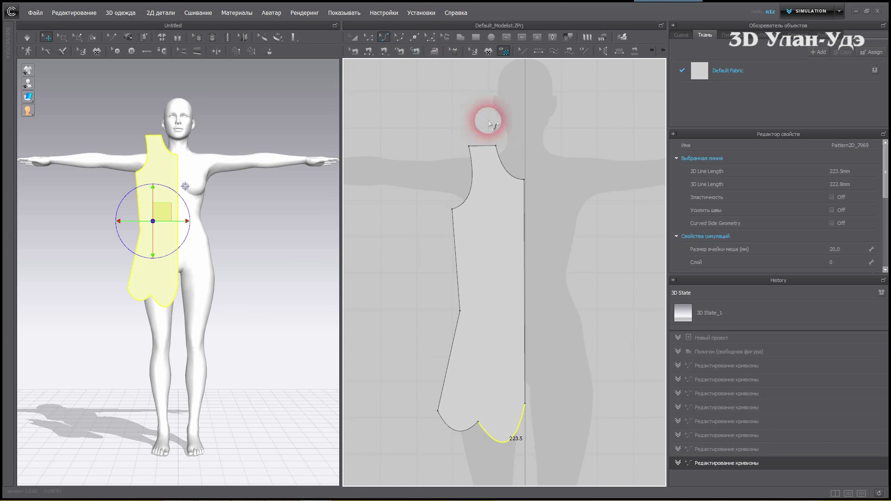
# Step: Unfold the half pattern along its straight centre edge into a symmetrical dress piece
pyautogui.click(368, 36)
pyautogui.click(524, 297)
pyautogui.rightClick(525, 297)
pyautogui.click(566, 339)
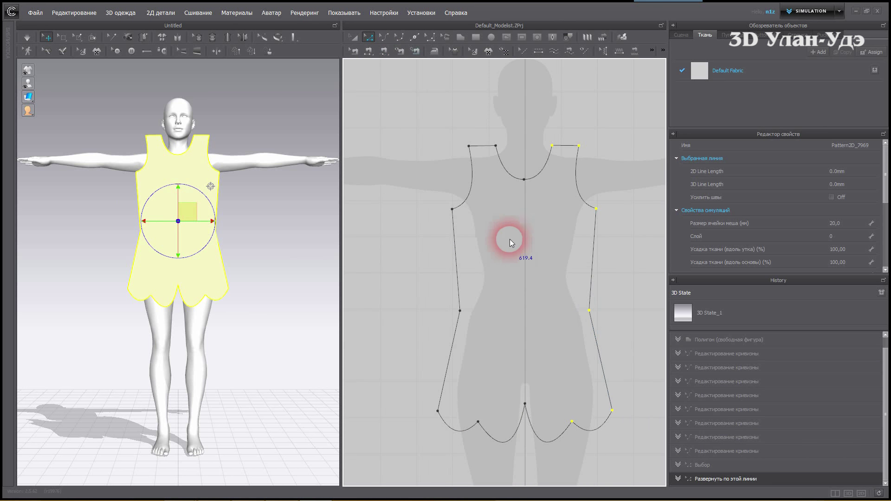
# Step: Copy the whole dress pattern and paste the duplicate about 530 mm beside the original
pyautogui.scroll(-2, 530, 136)
pyautogui.press('a')
pyautogui.click(553, 288)
pyautogui.hotkey('ctrl', 'c')
pyautogui.hotkey('ctrl', 'v')
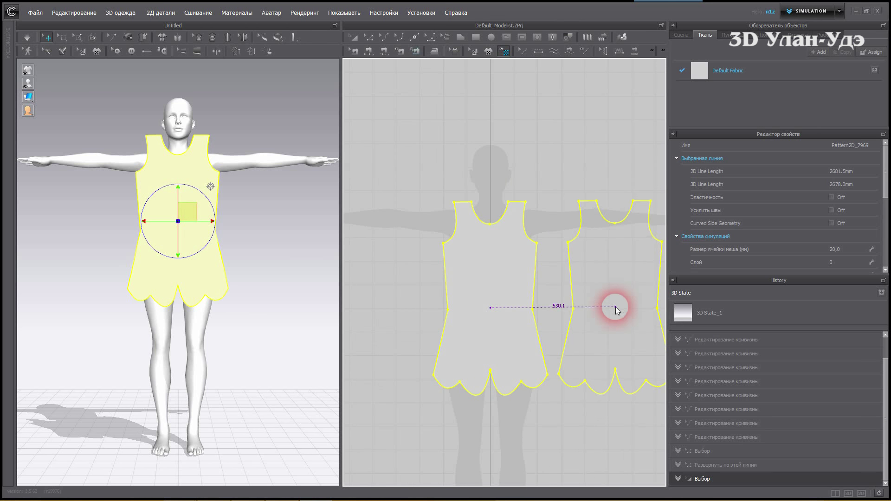
pyautogui.click(620, 313)
# Step: Place the duplicate pattern behind the avatar in the 3D scene and flip it horizontally for the back piece
pyautogui.moveTo(275, 353); pyautogui.dragTo(334, 343, button='right')
pyautogui.click(384, 12)
pyautogui.moveTo(401, 31)
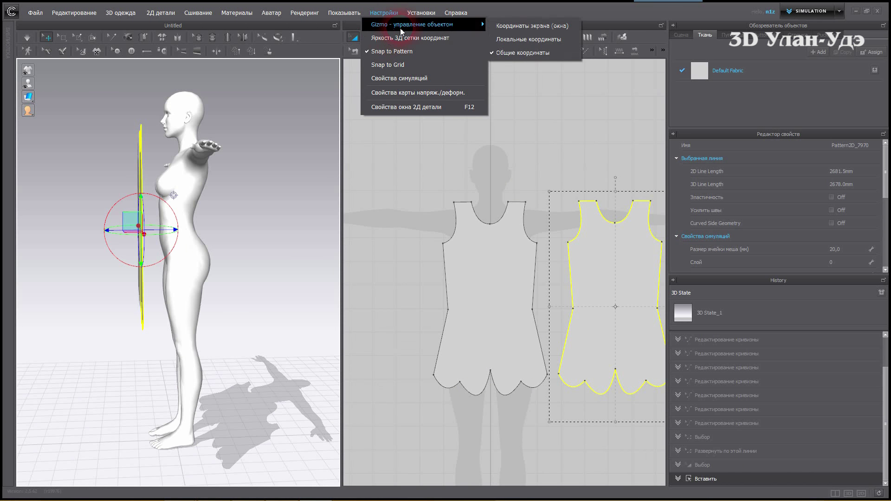
pyautogui.moveTo(225, 242); pyautogui.dragTo(114, 239, button='right')
pyautogui.moveTo(113, 238); pyautogui.dragTo(200, 245)
pyautogui.moveTo(200, 245); pyautogui.dragTo(121, 226, button='right')
pyautogui.click(121, 226)
# Step: Sew the front and back patterns together along both sides, joining the segments above and below the waist
pyautogui.click(368, 50)
pyautogui.click(536, 264)
pyautogui.click(568, 255)
pyautogui.click(538, 334)
pyautogui.click(567, 324)
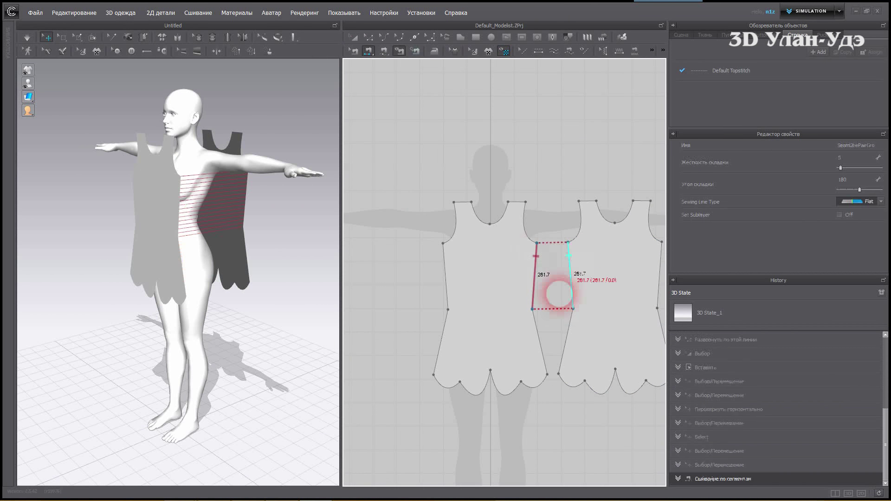
pyautogui.click(444, 276)
pyautogui.click(640, 254)
pyautogui.click(423, 344)
pyautogui.click(641, 323)
# Step: Sew the front pattern's shoulder edges to the matching shoulder edges of the back pattern
pyautogui.click(570, 202)
pyautogui.click(441, 200)
pyautogui.click(620, 200)
# Step: Run the simulation to drape the sewn dress onto the avatar
pyautogui.moveTo(271, 217); pyautogui.dragTo(242, 205, button='right')
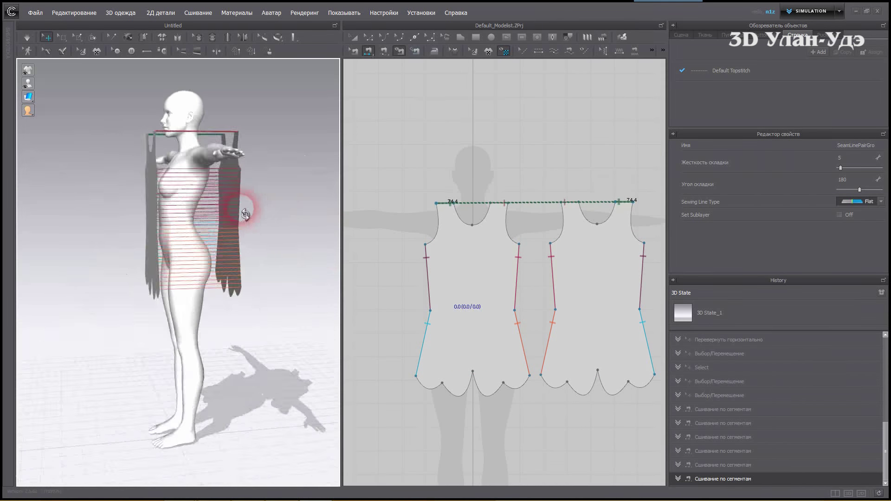
pyautogui.click(21, 41)
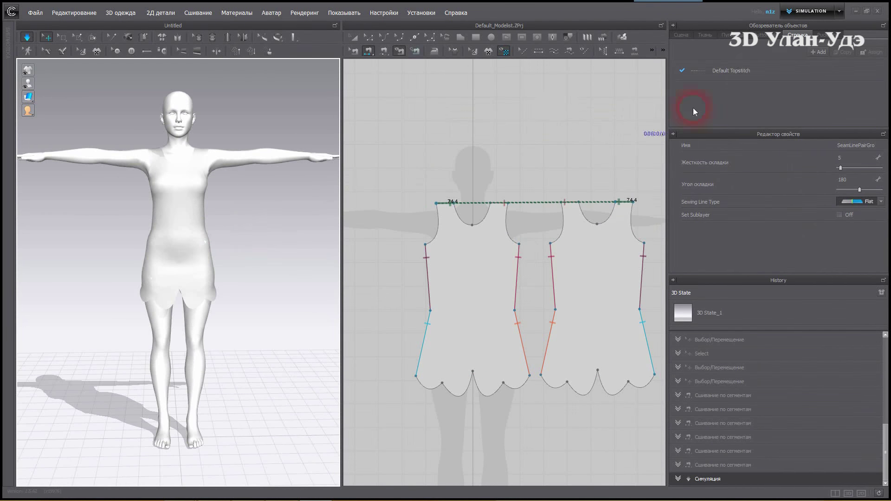
pyautogui.click(242, 200)
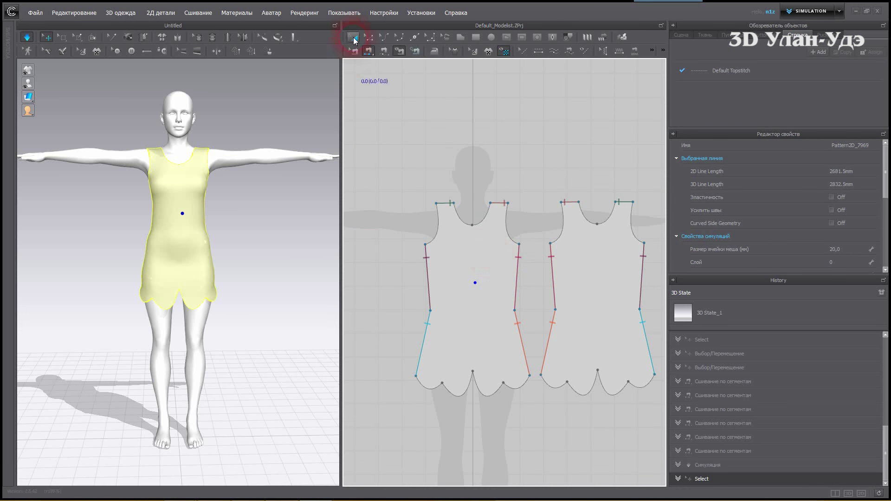
# Step: Change the Default Fabric's colour to dark teal using a swatch from Default_Palette
pyautogui.click(353, 36)
pyautogui.click(705, 35)
pyautogui.click(728, 70)
pyautogui.click(855, 217)
pyautogui.click(576, 175)
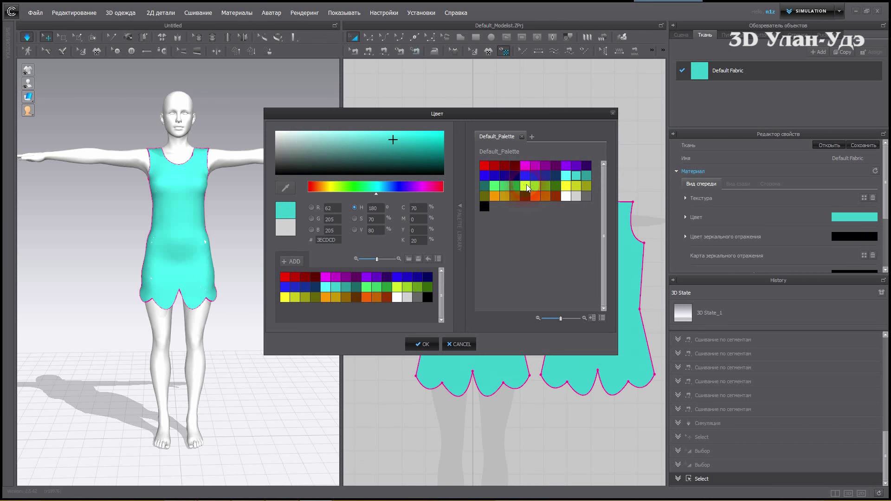
pyautogui.click(586, 174)
pyautogui.click(422, 343)
# Step: Simulate the recoloured dress again to settle it on the avatar, and select the front piece
pyautogui.moveTo(302, 278); pyautogui.dragTo(259, 273, button='right')
pyautogui.click(213, 270)
pyautogui.click(229, 272)
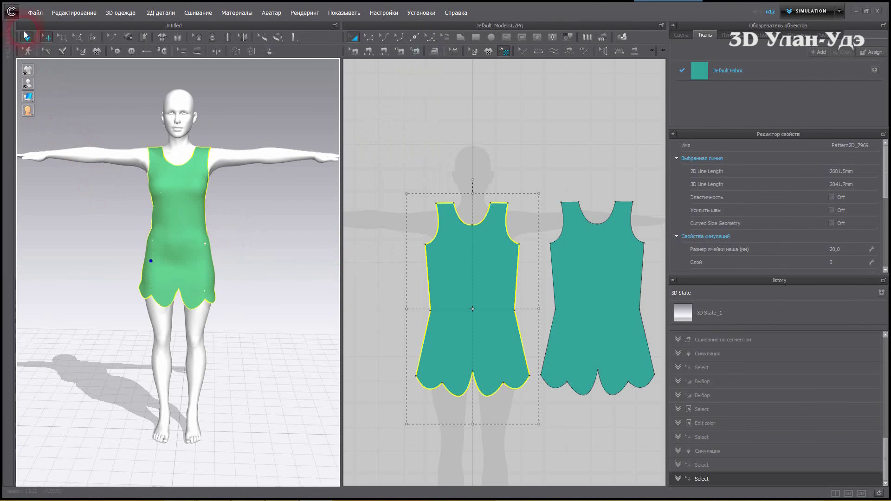
# Step: Export the dressed avatar as FBX file proba in J:\CC\Proba, as one welded, thin object with cm (DAZ Studio) scale and Binary type
pyautogui.click(32, 13)
pyautogui.click(116, 91)
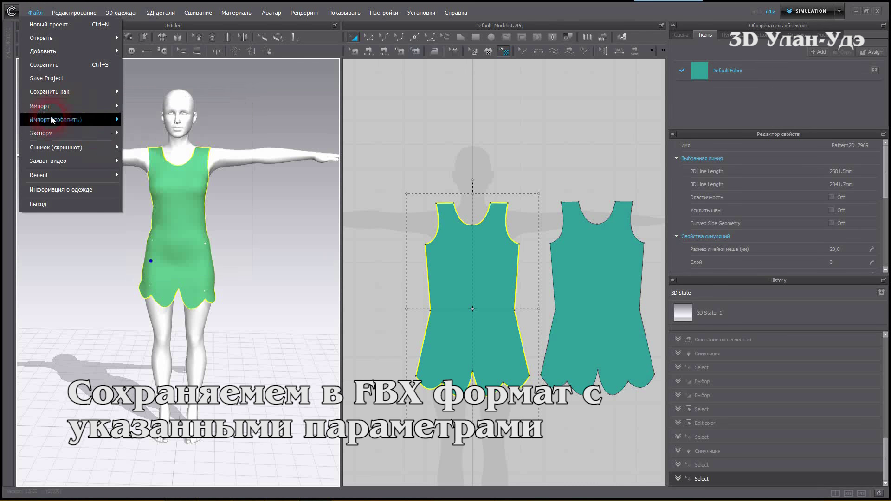
pyautogui.moveTo(55, 134)
pyautogui.click(136, 176)
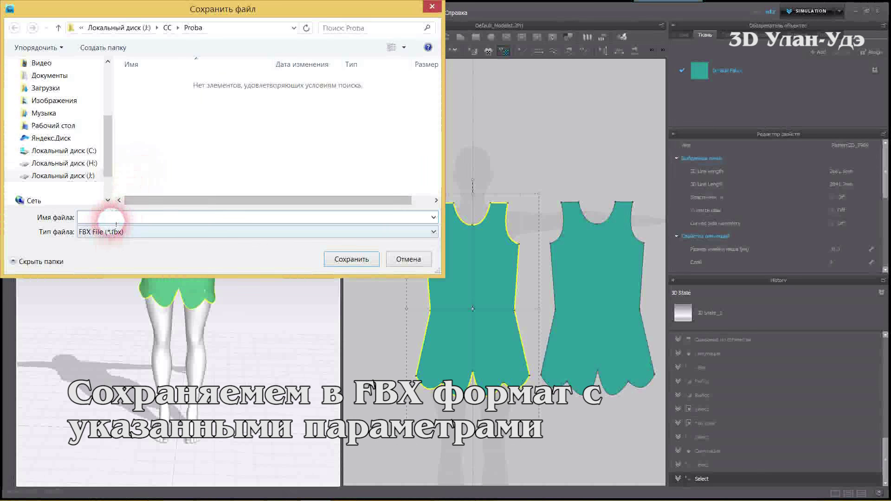
pyautogui.write('proba')
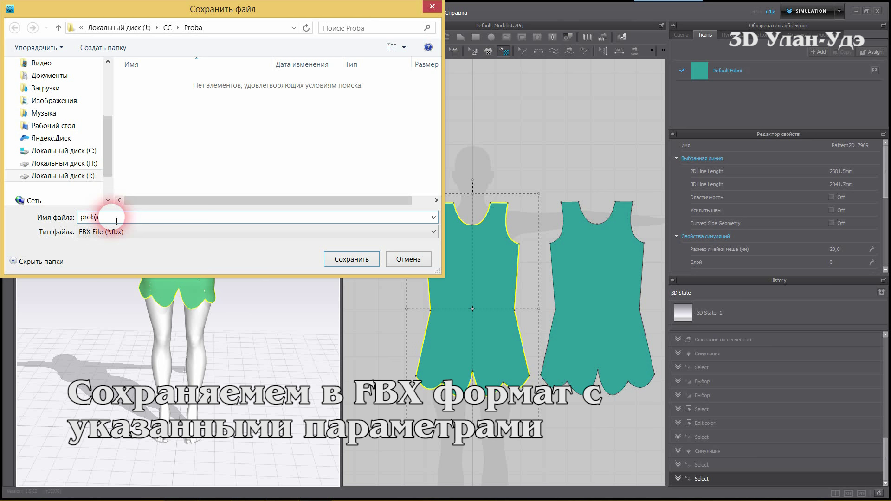
pyautogui.click(341, 259)
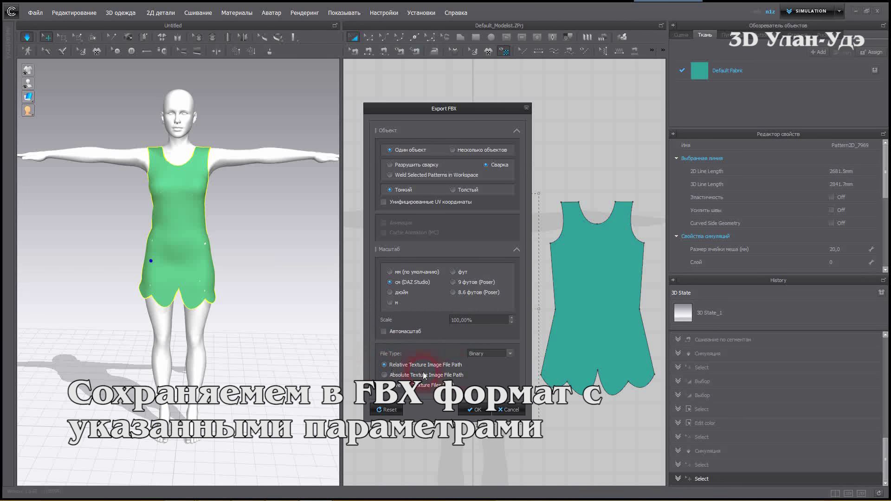
pyautogui.click(475, 408)
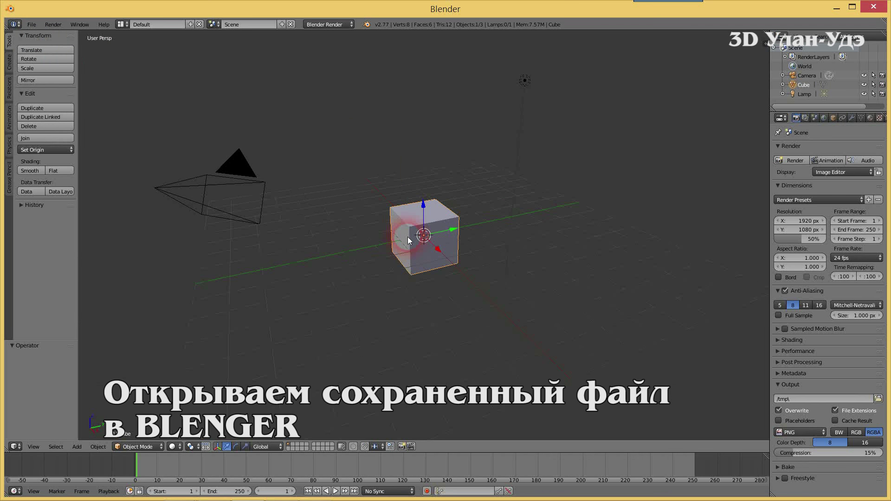
# Step: Delete the default cube from the scene in Blender
pyautogui.press('x')
pyautogui.click(374, 241)
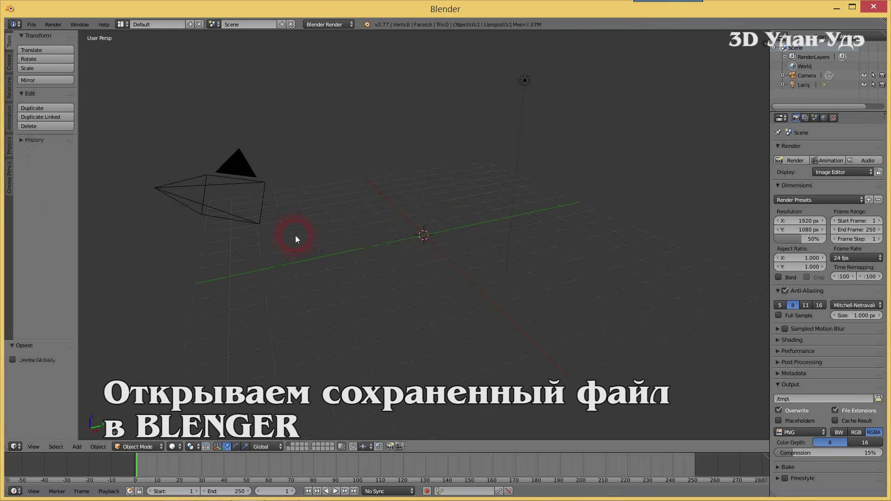
# Step: Import the FBX file proba.fbx from the J:\CC\Proba folder into the Blender scene
pyautogui.click(31, 24)
pyautogui.click(48, 179)
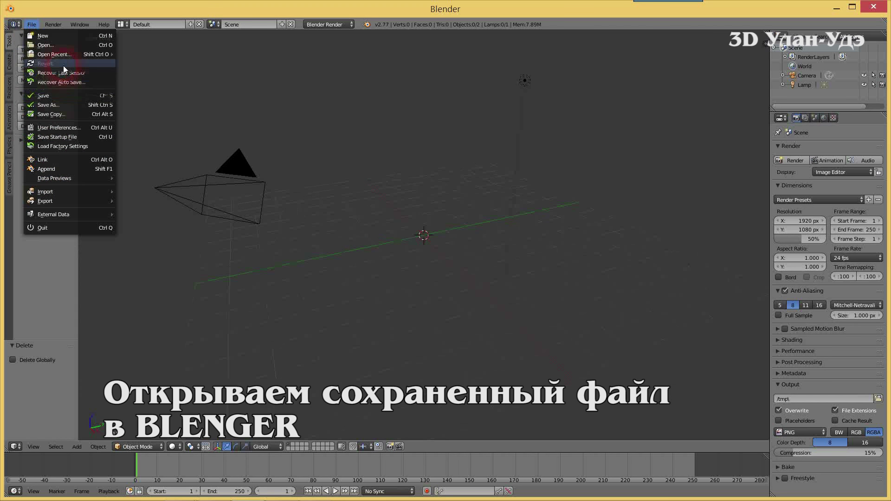
pyautogui.click(51, 193)
pyautogui.click(49, 202)
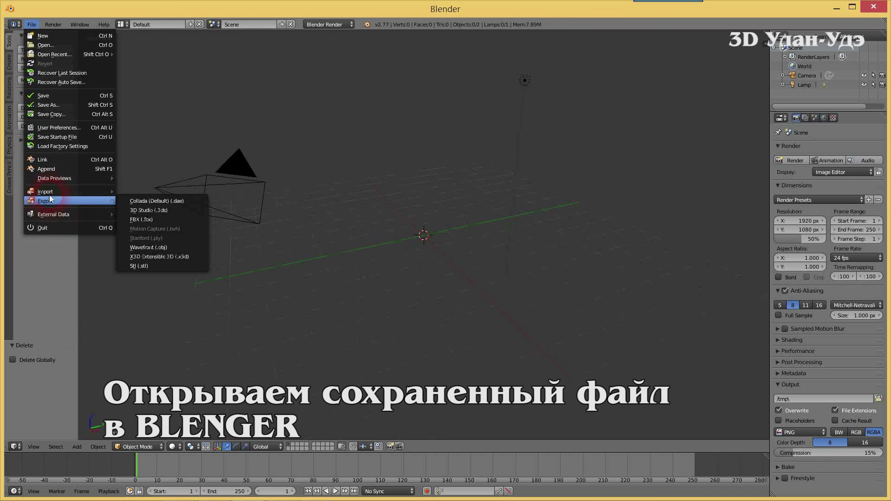
pyautogui.moveTo(55, 192)
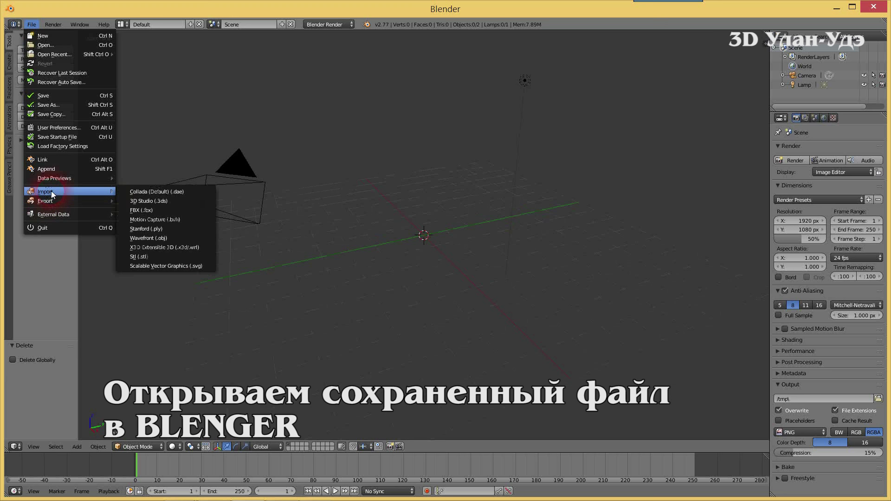
pyautogui.click(149, 211)
pyautogui.click(42, 93)
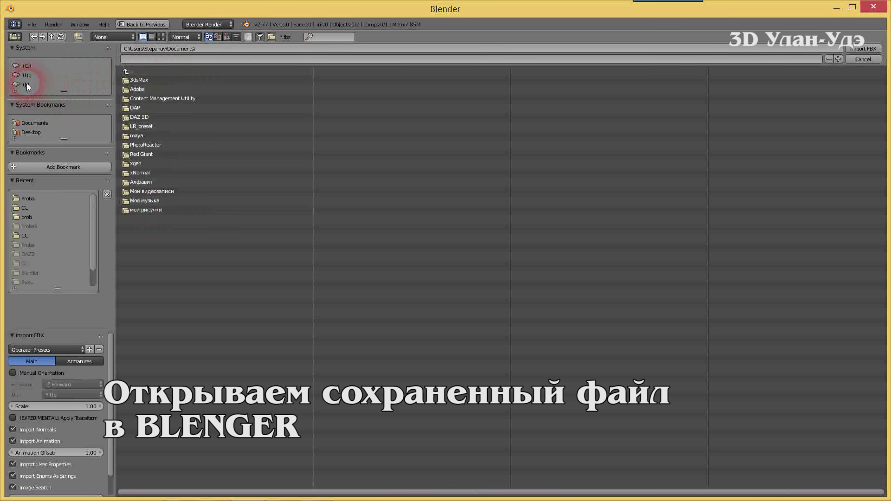
pyautogui.click(135, 133)
pyautogui.click(141, 87)
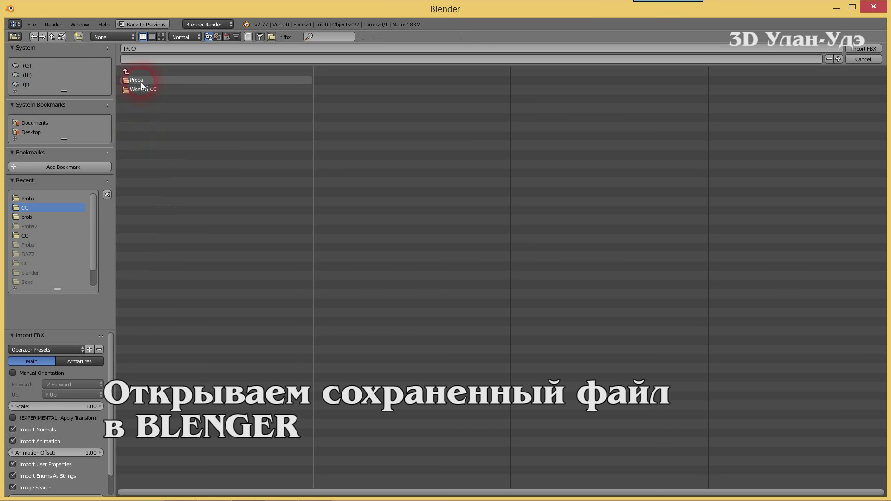
pyautogui.click(141, 81)
pyautogui.click(221, 177)
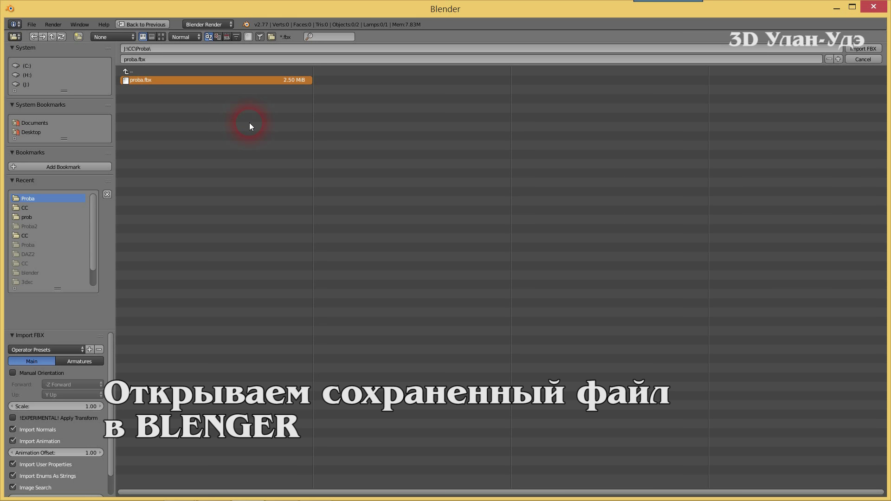
pyautogui.click(178, 82)
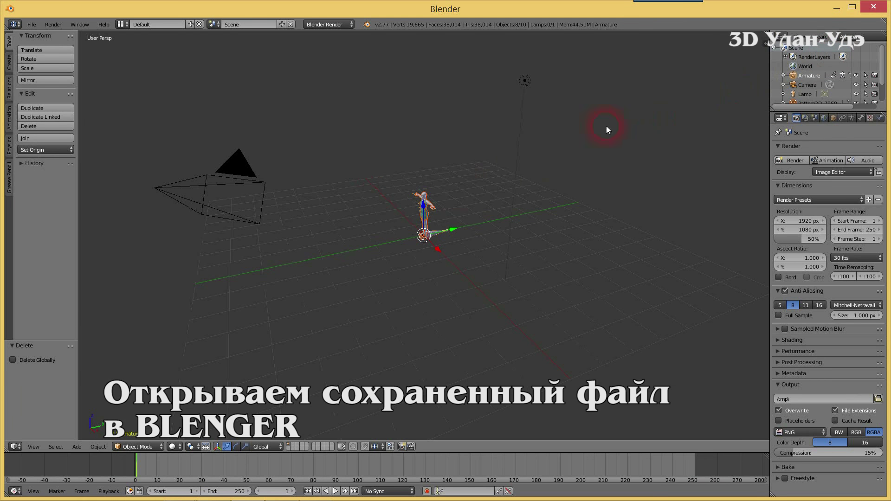
pyautogui.scroll(8, 457, 190)
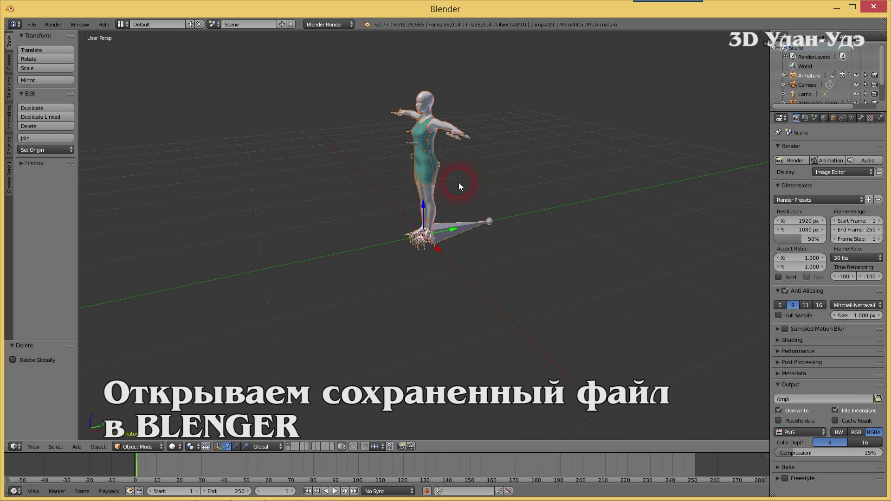
# Step: Delete the surplus objects Pattern2D_7969 and Pattern2D_7970 from the imported scene
pyautogui.scroll(3, 496, 179)
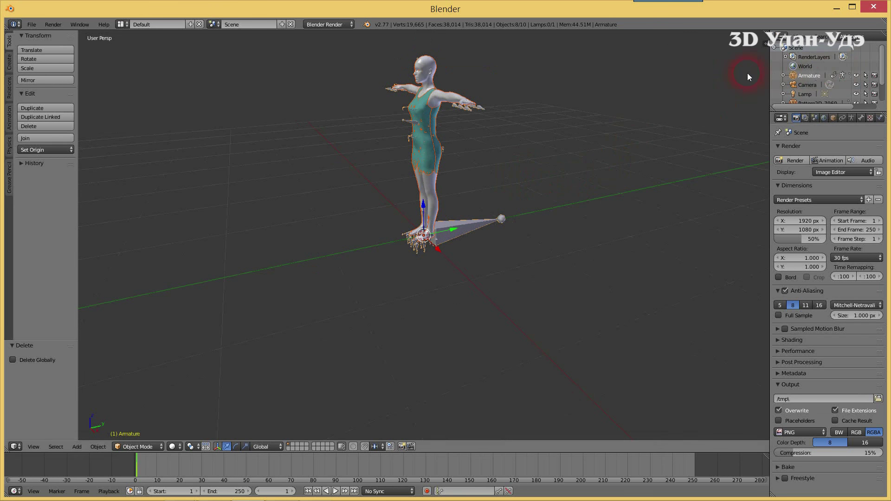
pyautogui.scroll(-3, 882, 64)
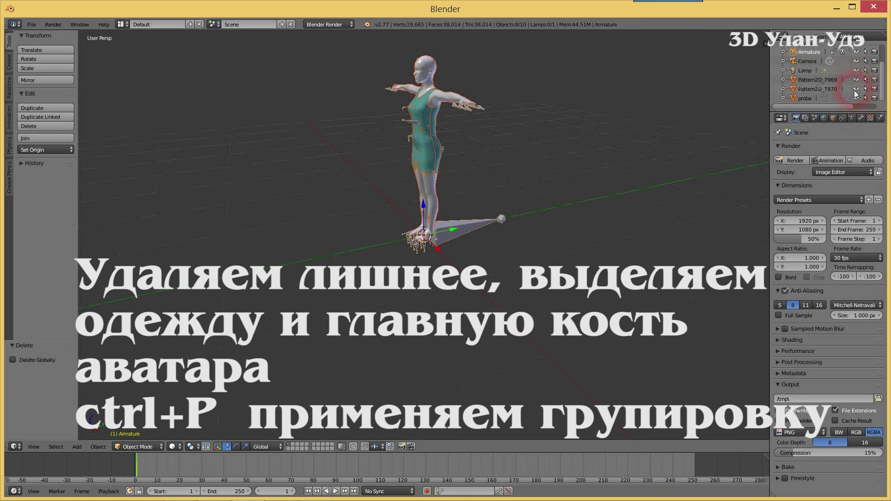
pyautogui.click(856, 90)
pyautogui.click(856, 79)
pyautogui.click(856, 98)
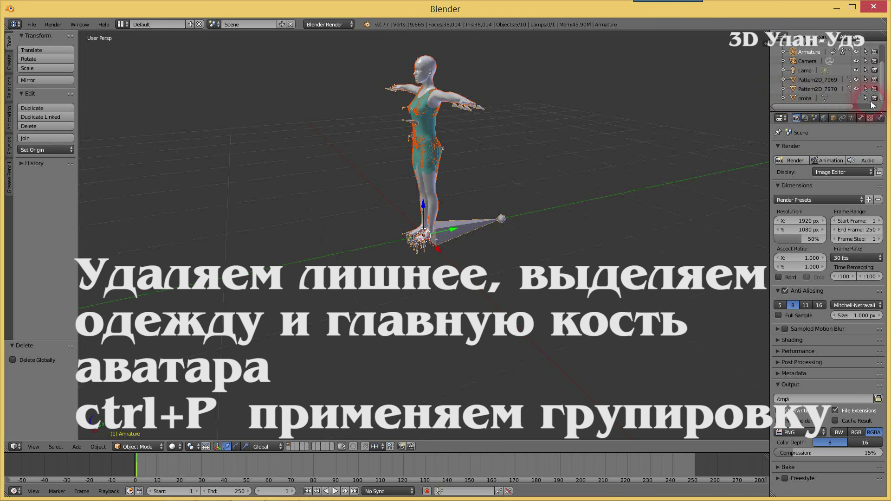
pyautogui.click(814, 80)
pyautogui.click(828, 80)
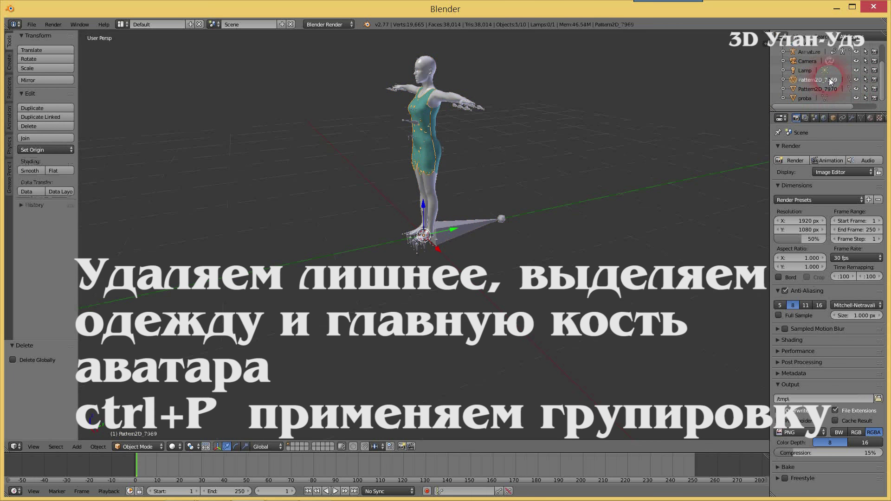
pyautogui.press('x')
pyautogui.click(527, 80)
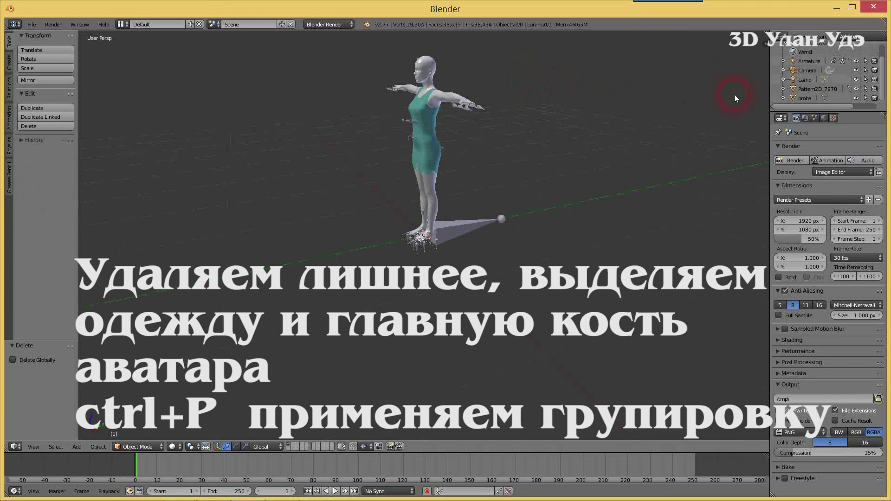
pyautogui.click(811, 87)
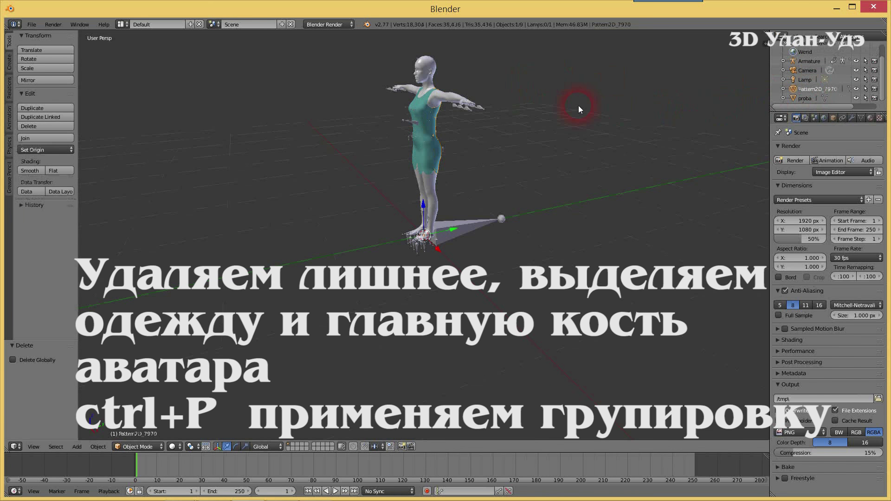
pyautogui.press('x')
pyautogui.click(561, 106)
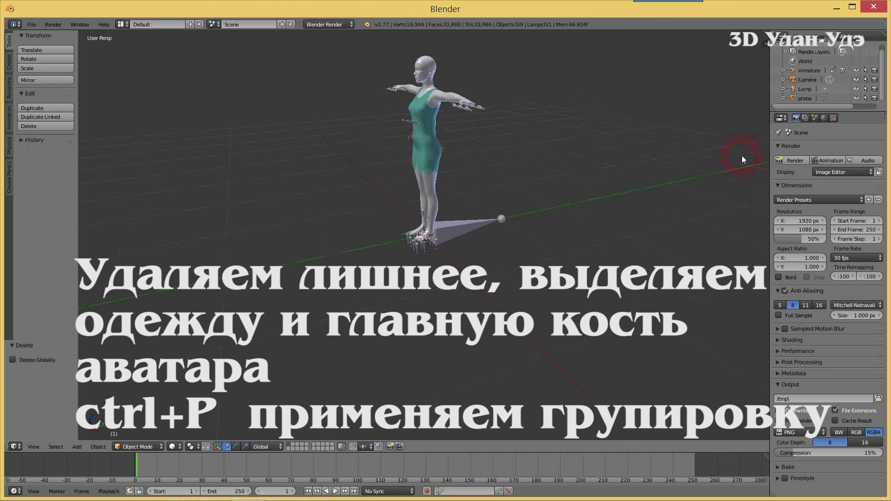
# Step: Parent the proba dress to the avatar's armature using Armature Deform With Empty Groups
pyautogui.click(802, 96)
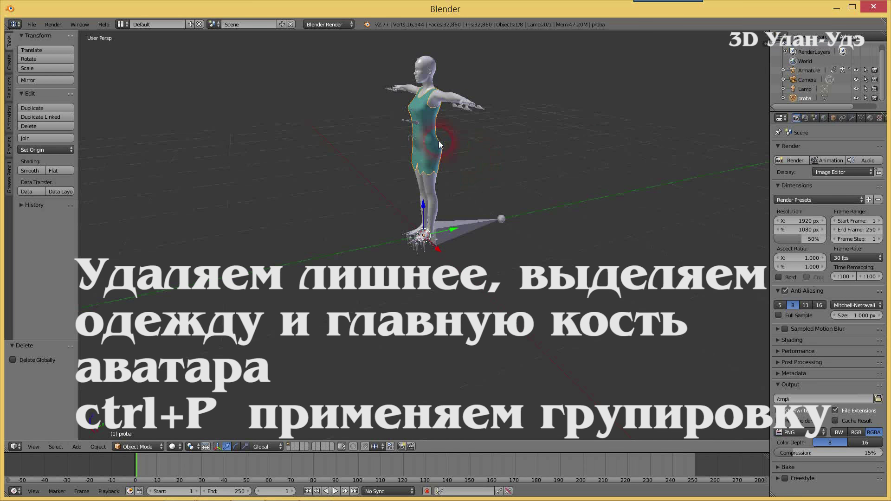
pyautogui.rightClick(427, 134)
pyautogui.rightClick(418, 163)
pyautogui.keyDown('shift'); pyautogui.rightClick(461, 221); pyautogui.keyUp('shift')
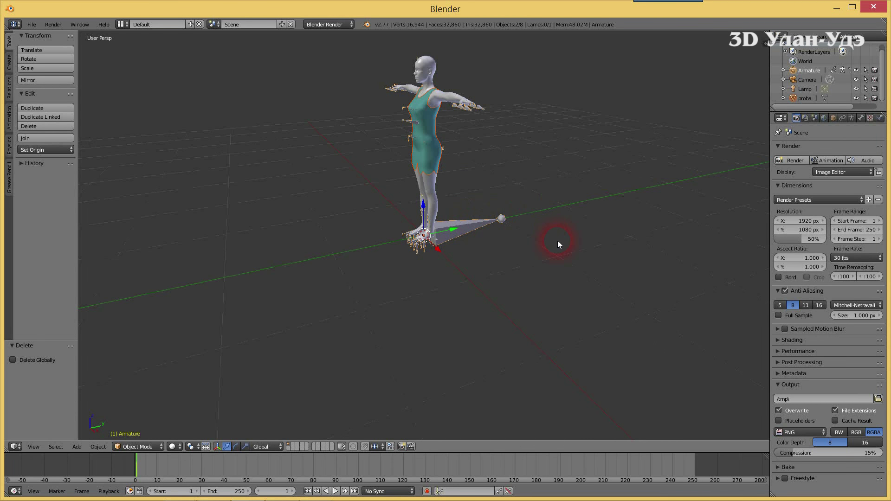
pyautogui.hotkey('ctrl', 'p')
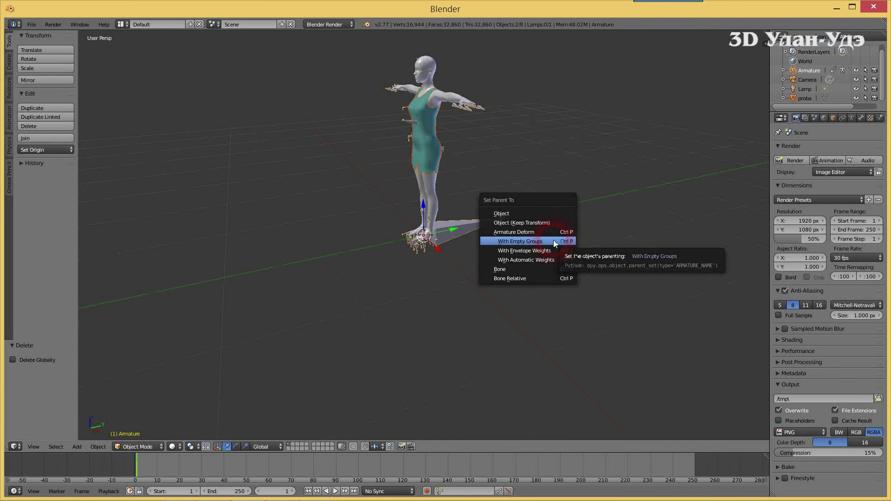
pyautogui.click(508, 240)
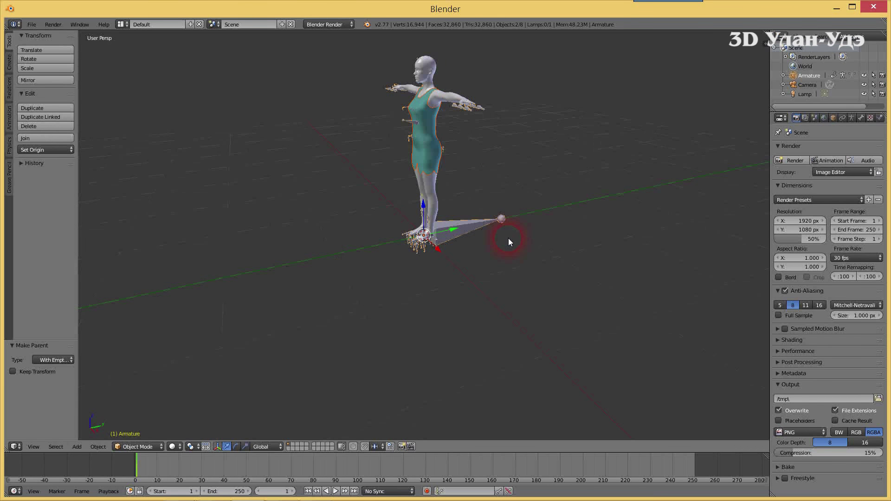
pyautogui.click(784, 75)
pyautogui.moveTo(884, 67); pyautogui.dragTo(783, 68)
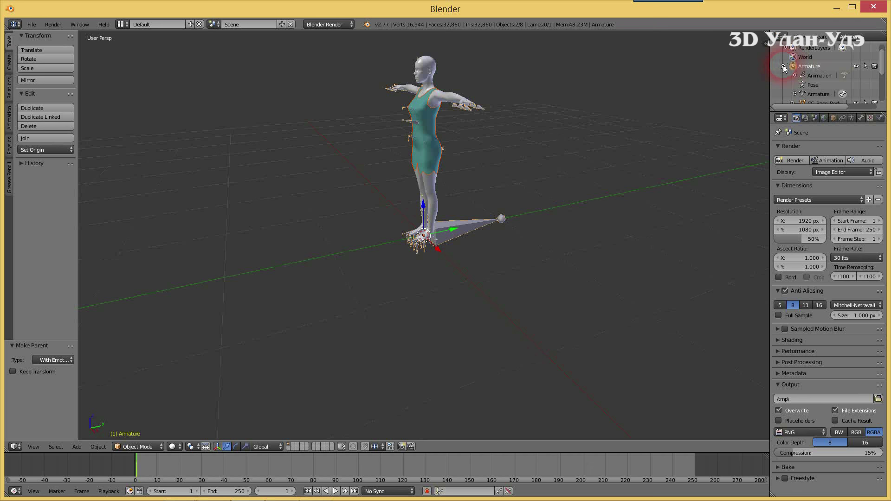
pyautogui.click(783, 67)
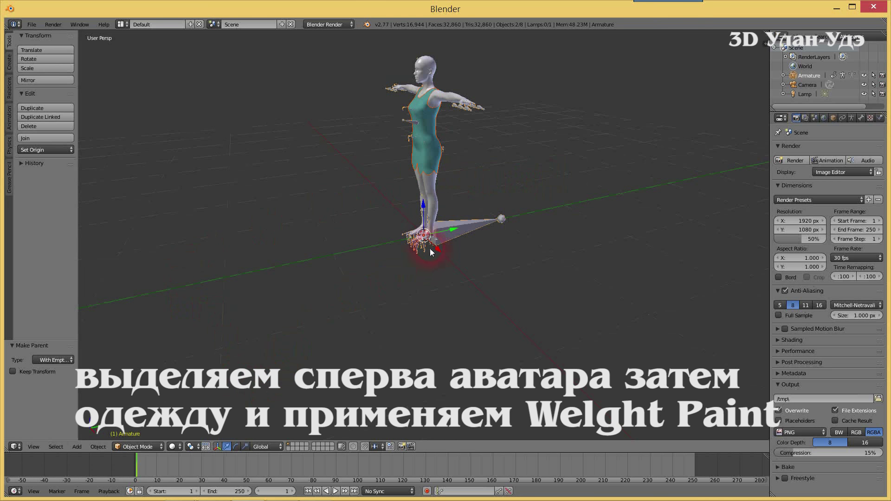
# Step: In Weight Paint mode, transfer the avatar body's weights to the proba dress, with the source layers selection set to By Name
pyautogui.rightClick(423, 65)
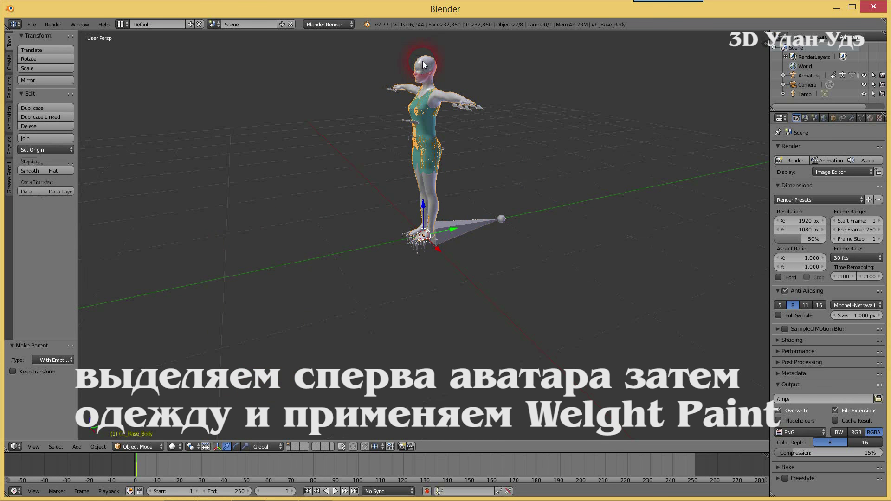
pyautogui.keyDown('shift'); pyautogui.rightClick(414, 158); pyautogui.keyUp('shift')
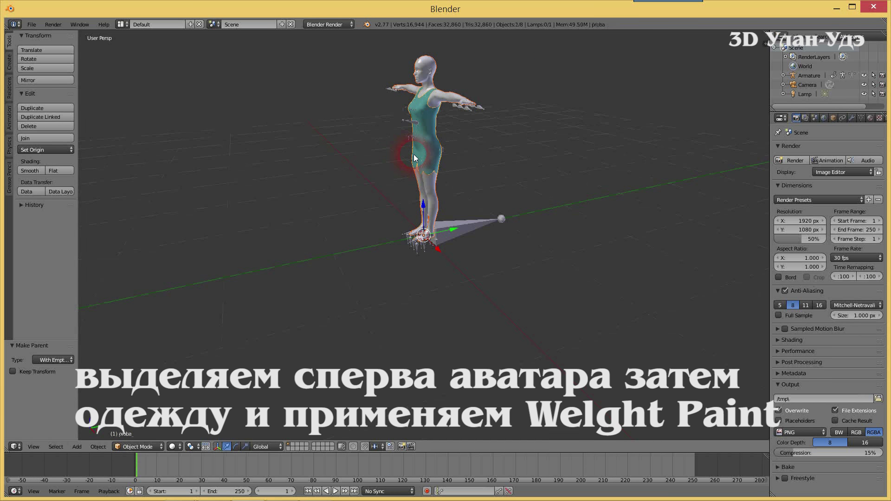
pyautogui.click(142, 446)
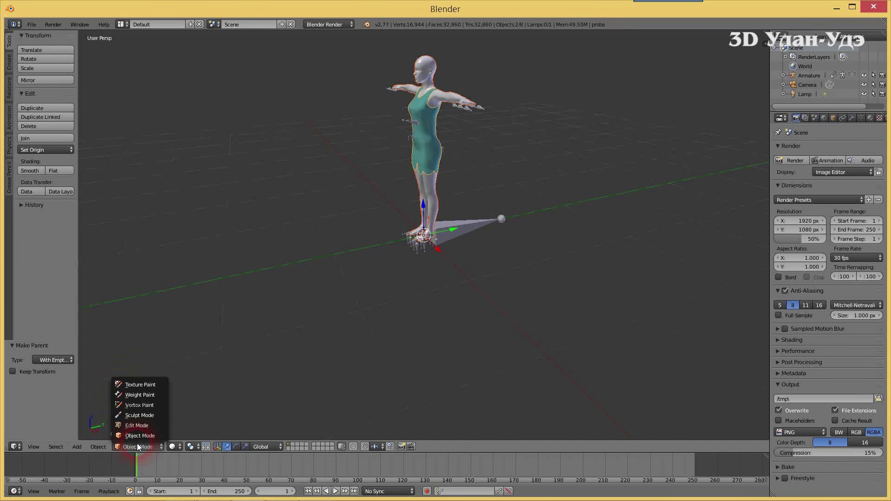
pyautogui.click(144, 394)
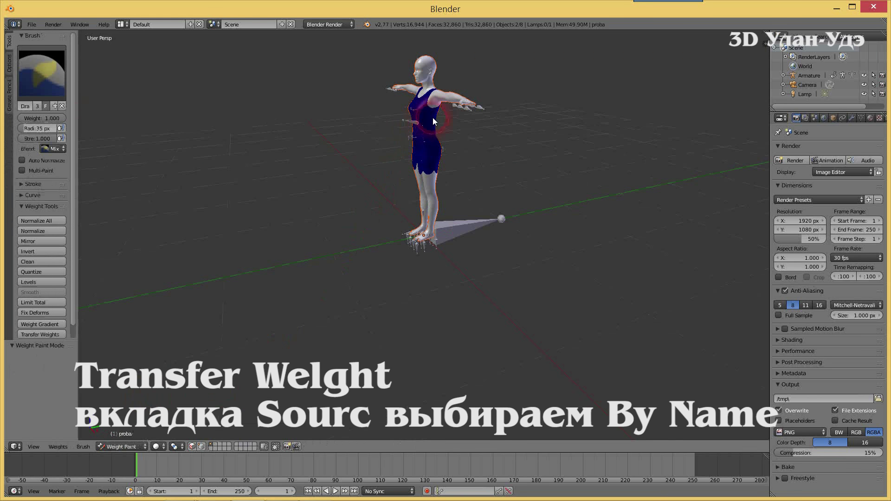
pyautogui.click(43, 335)
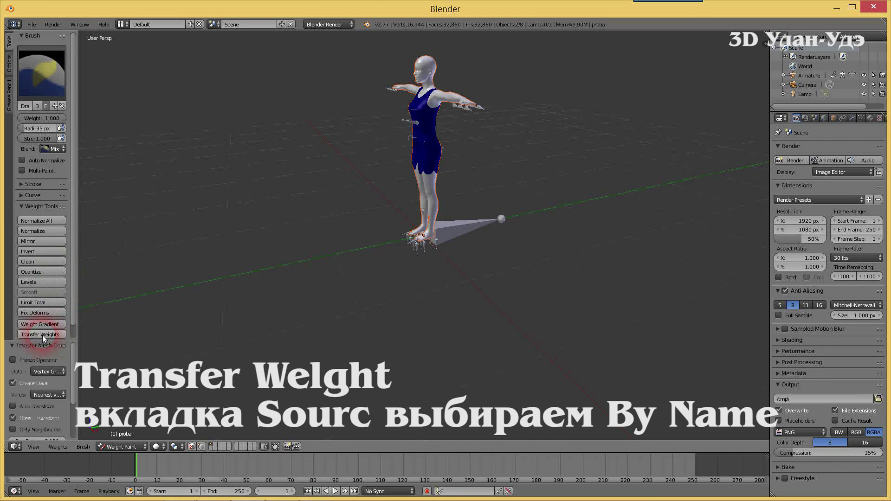
pyautogui.moveTo(74, 352); pyautogui.dragTo(73, 384)
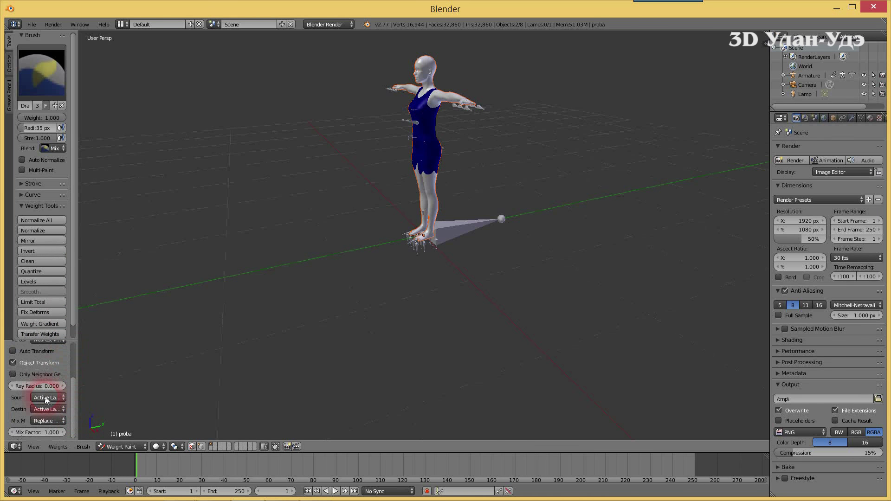
pyautogui.click(45, 398)
pyautogui.click(40, 374)
# Step: Export the scene as FBX file probaCC in the J:\CC folder, with Add Leaf Bones disabled for the armatures
pyautogui.click(32, 24)
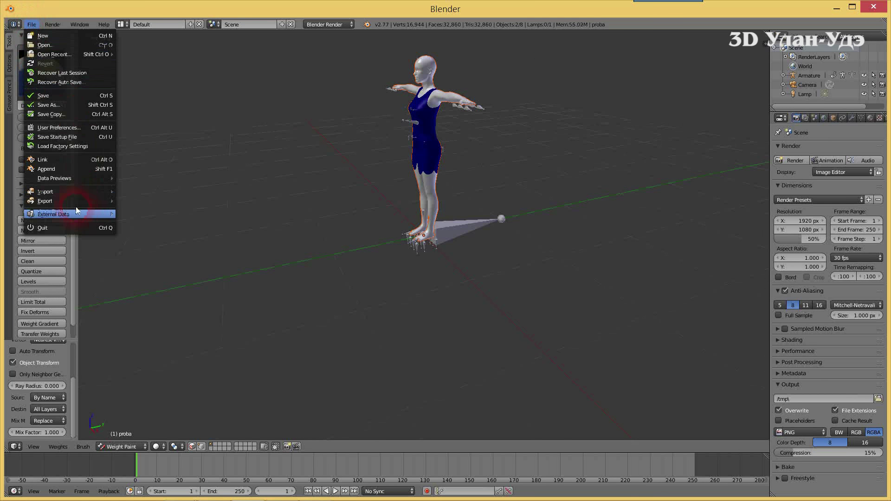
pyautogui.click(49, 203)
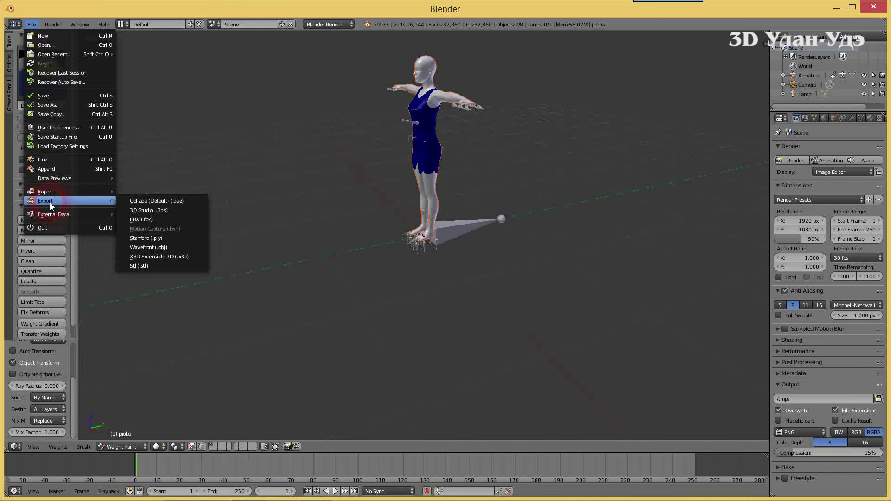
pyautogui.click(136, 220)
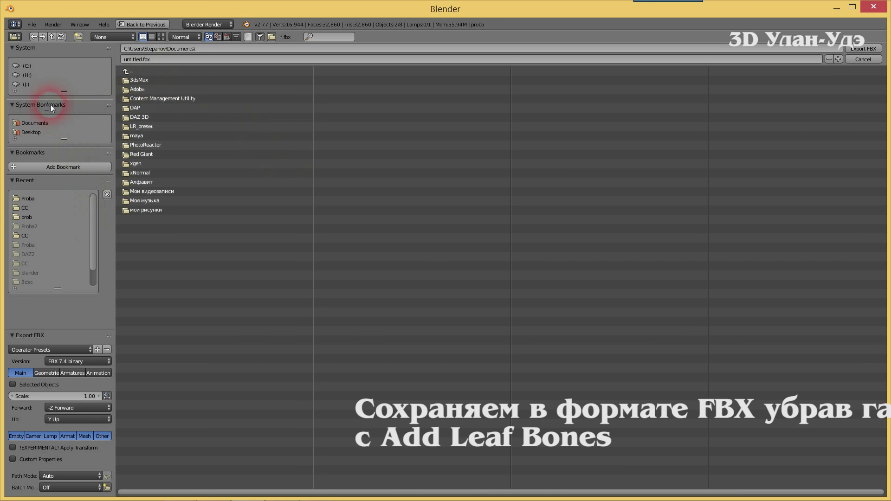
pyautogui.click(26, 82)
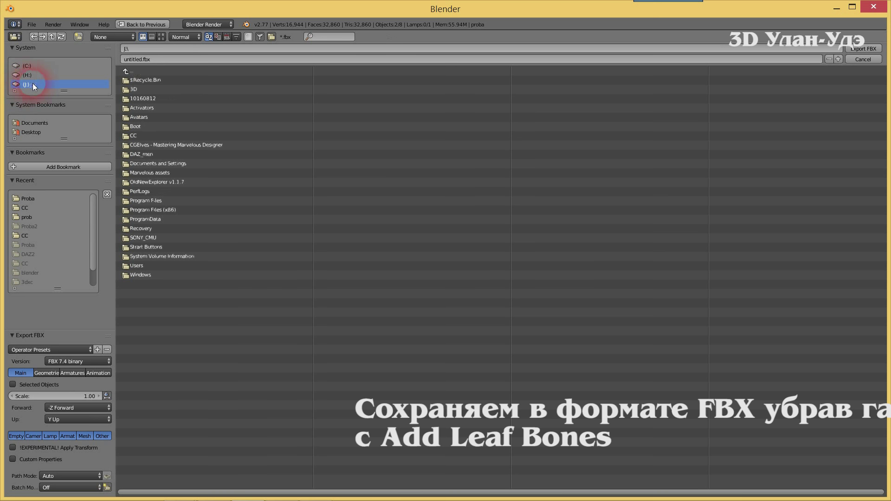
pyautogui.click(130, 135)
pyautogui.click(155, 59)
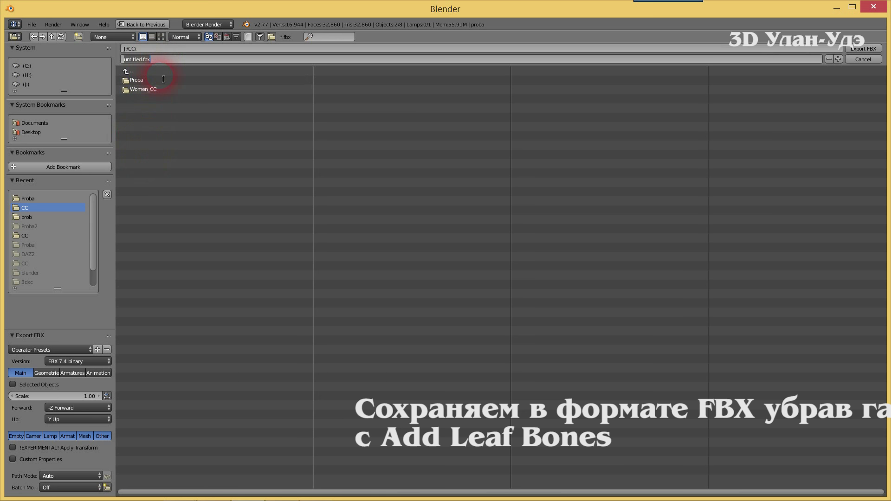
pyautogui.write('p')
pyautogui.write('robaCC')
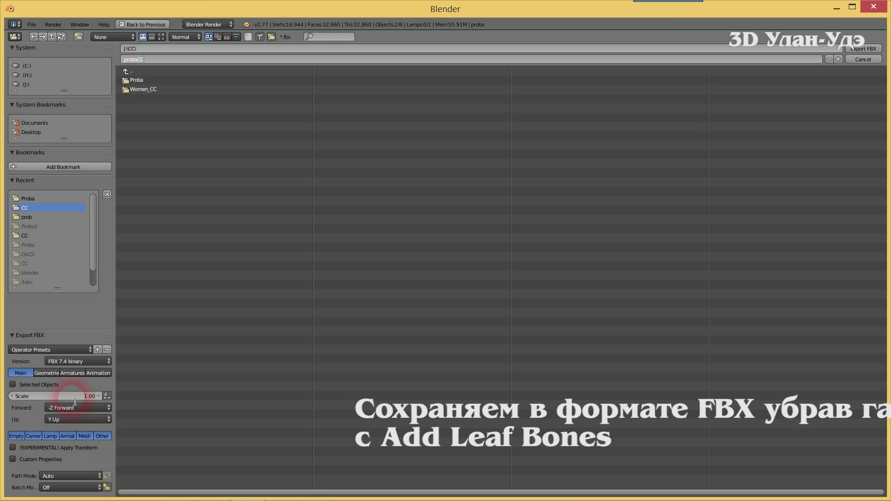
pyautogui.click(75, 374)
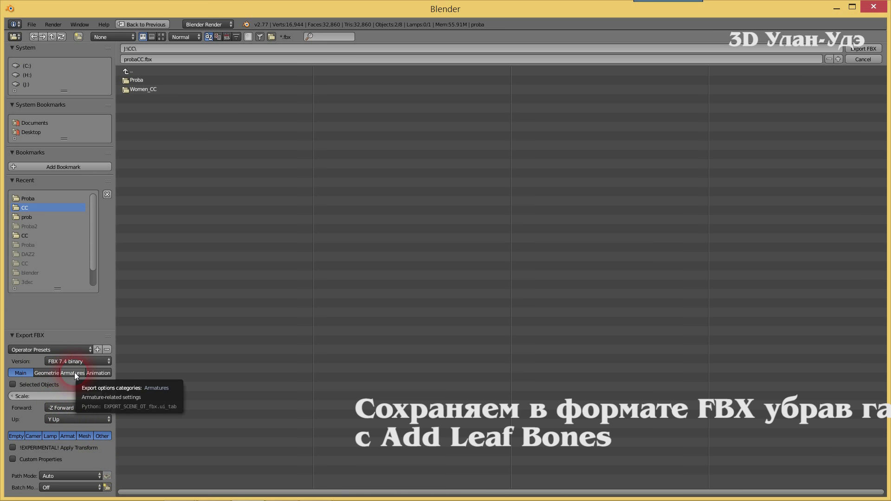
pyautogui.click(75, 374)
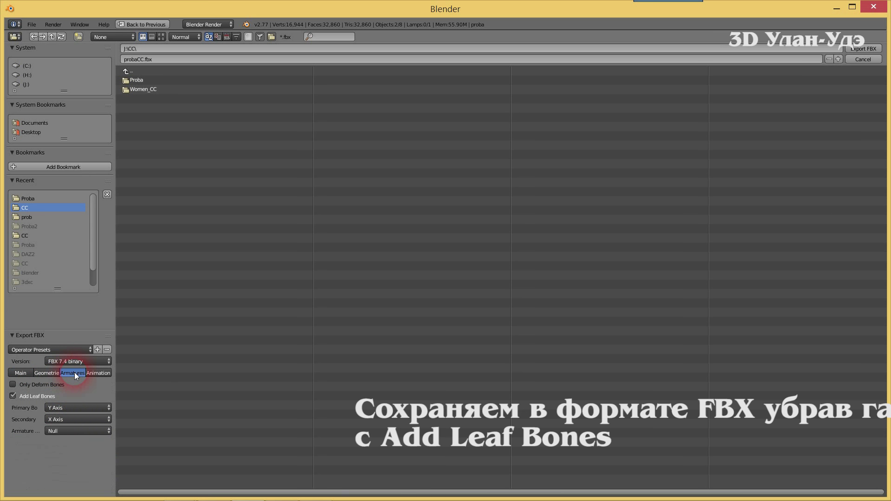
pyautogui.click(12, 395)
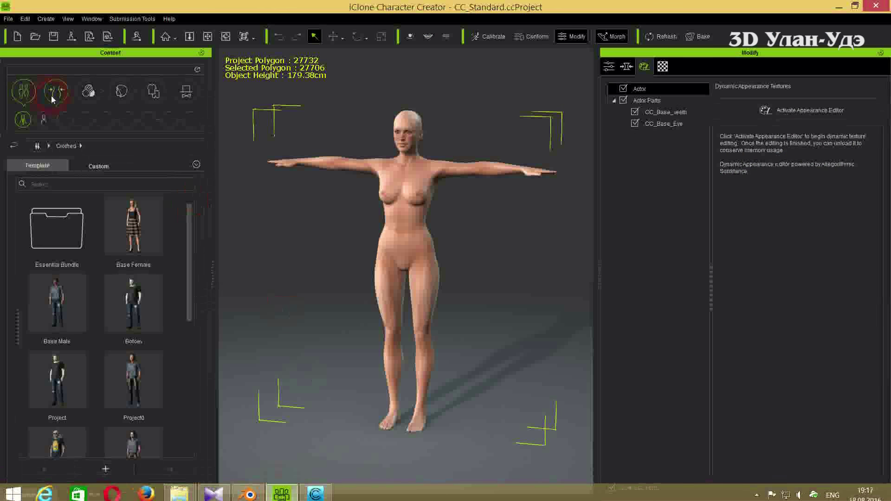
# Step: Switch to iClone Character Creator and import the file probaCC.fbx from the J:\CC folder
pyautogui.click(8, 18)
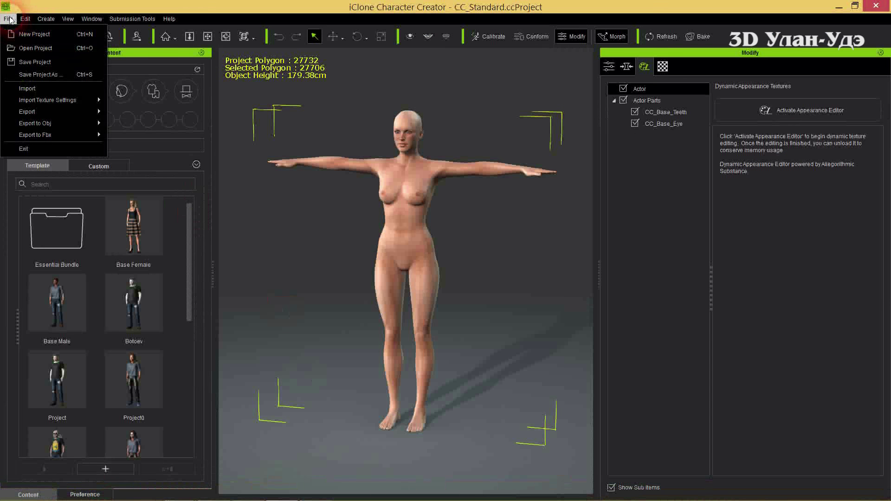
pyautogui.click(32, 89)
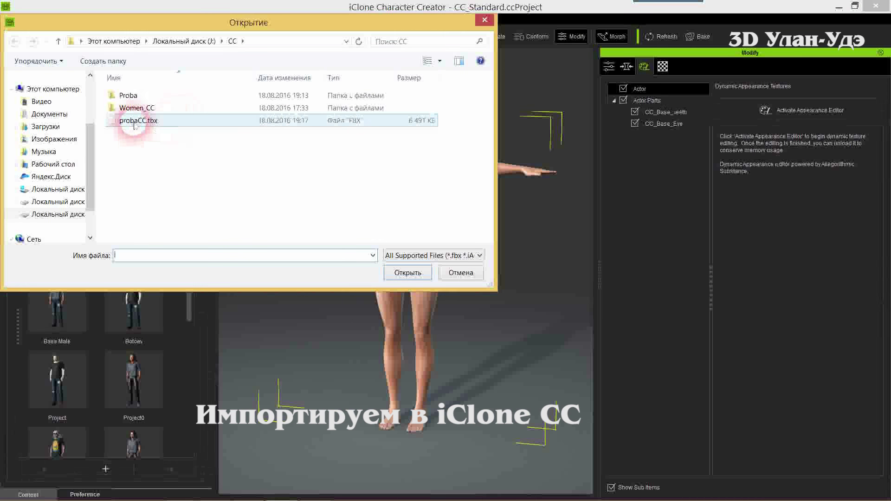
pyautogui.click(135, 121)
pyautogui.click(405, 274)
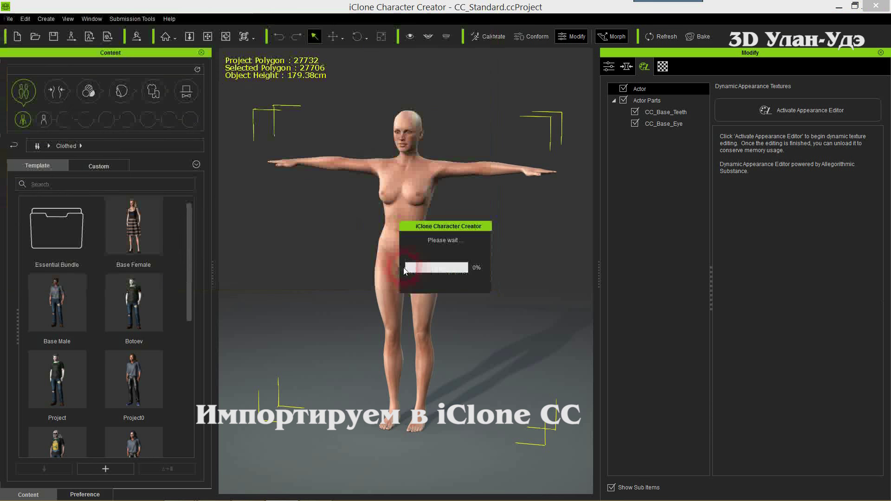
# Step: Choose Women.fbxkey from the J:\CC\Women_CC folder as the decrypt key file for the clothed character import
pyautogui.click(400, 267)
pyautogui.click(490, 234)
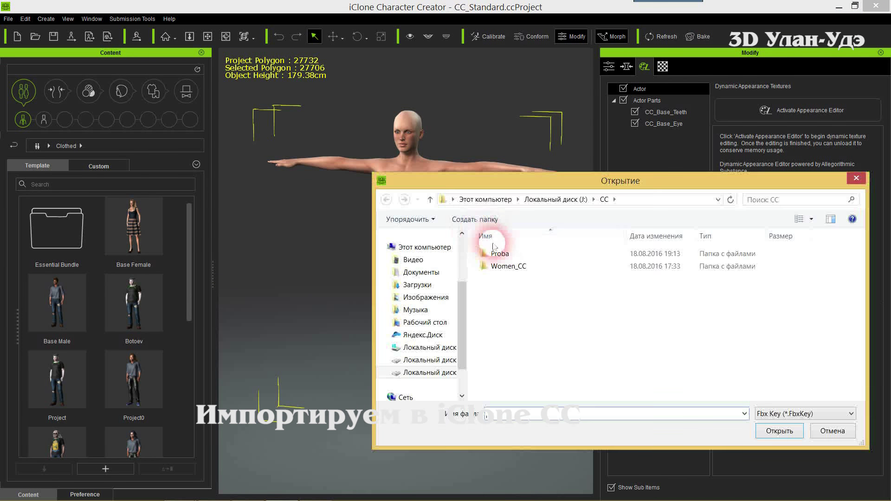
pyautogui.click(501, 267)
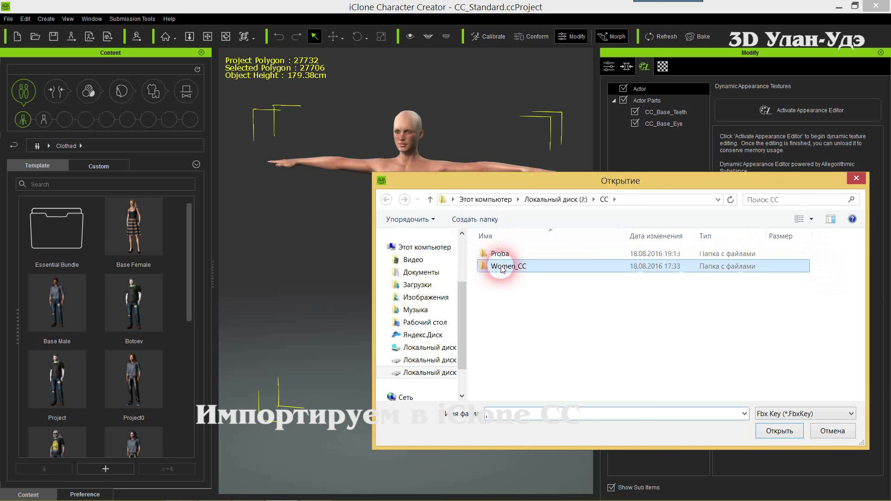
pyautogui.doubleClick(501, 267)
pyautogui.click(500, 268)
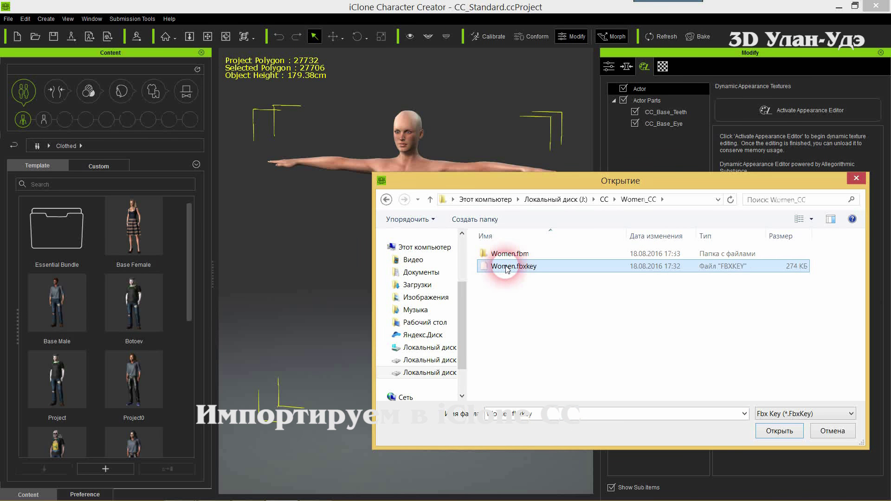
pyautogui.click(779, 430)
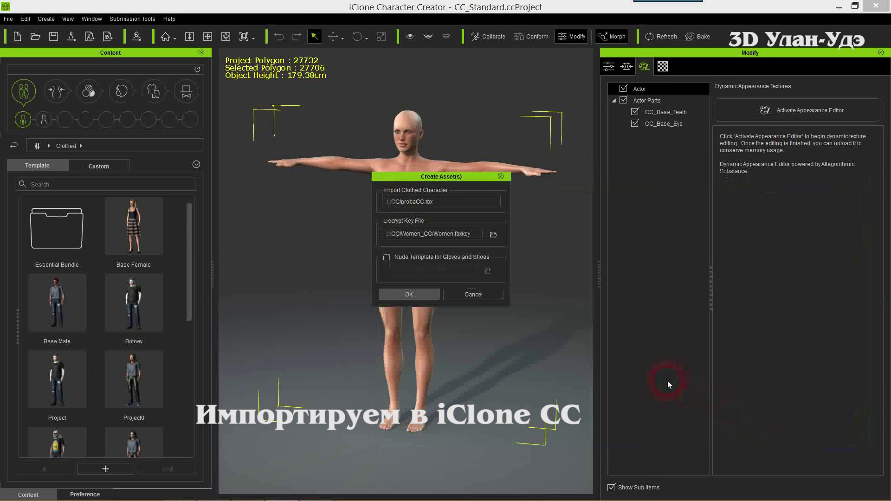
# Step: Run the clothed character import with proba assigned as Cloth on layer 2 and accept the asset import status report
pyautogui.click(409, 294)
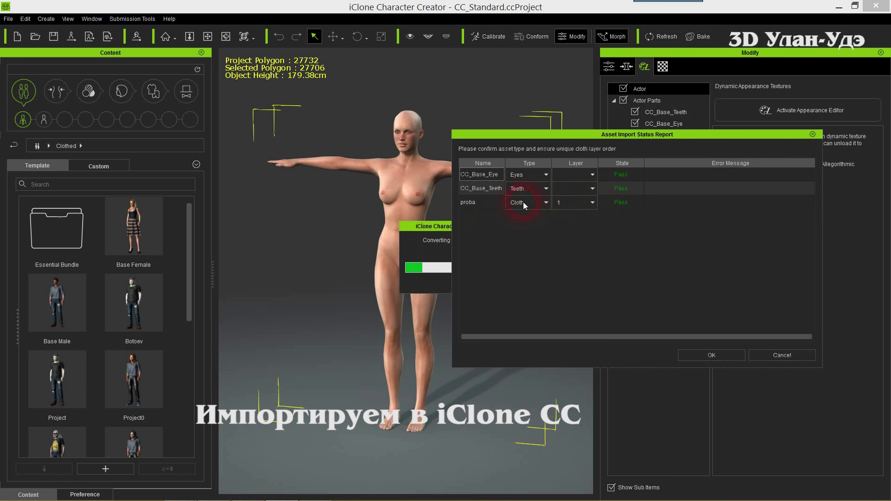
pyautogui.click(592, 201)
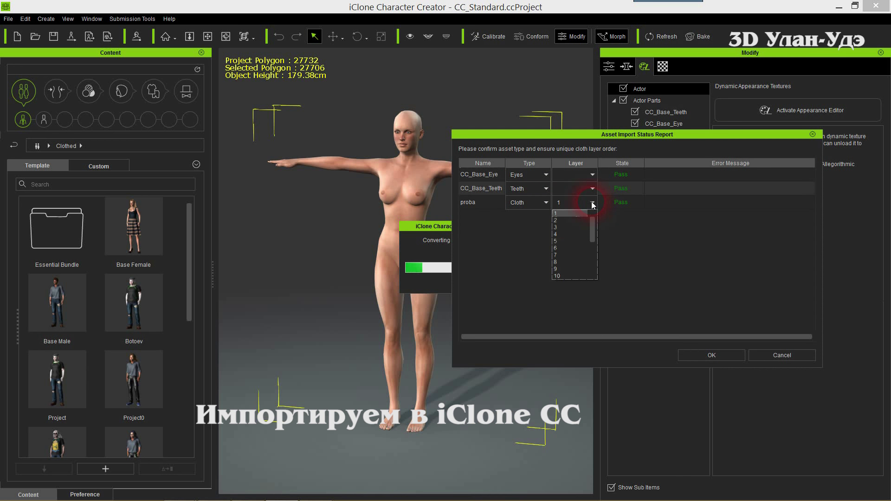
pyautogui.click(572, 217)
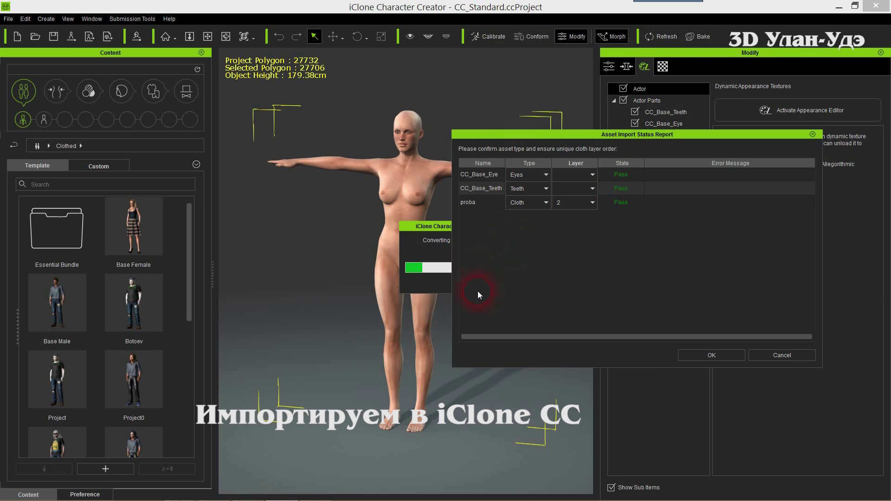
pyautogui.click(592, 203)
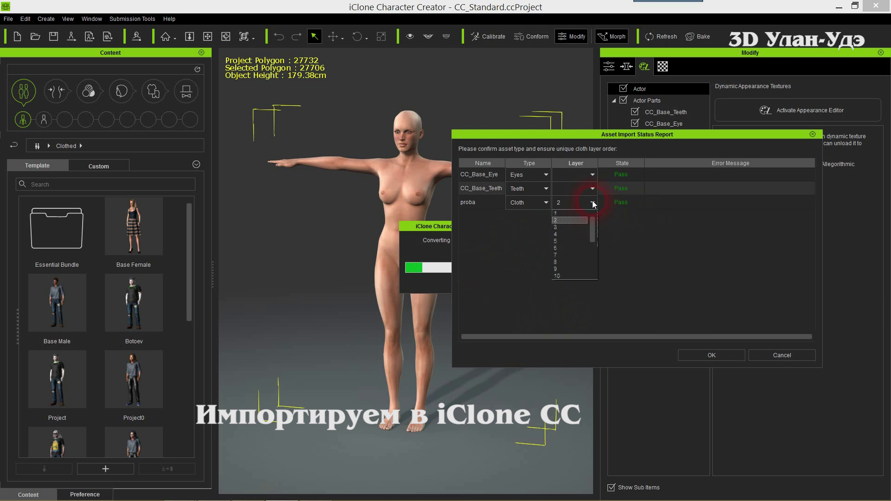
pyautogui.click(568, 221)
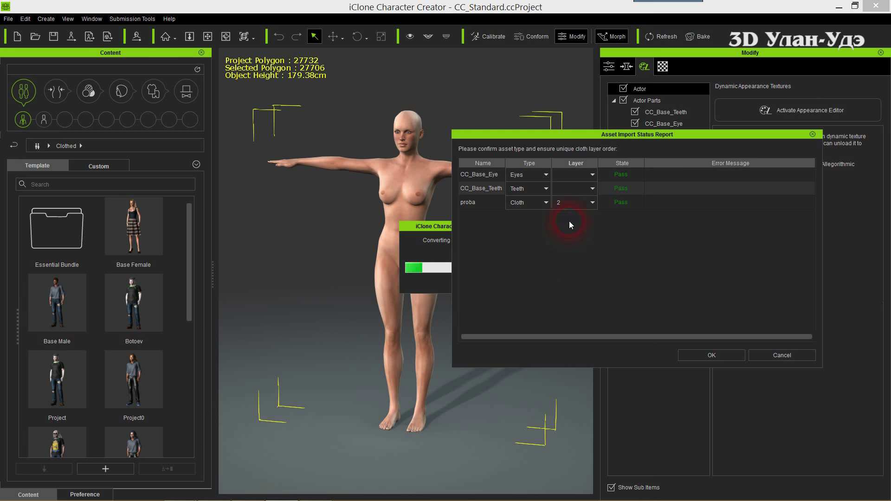
pyautogui.click(703, 355)
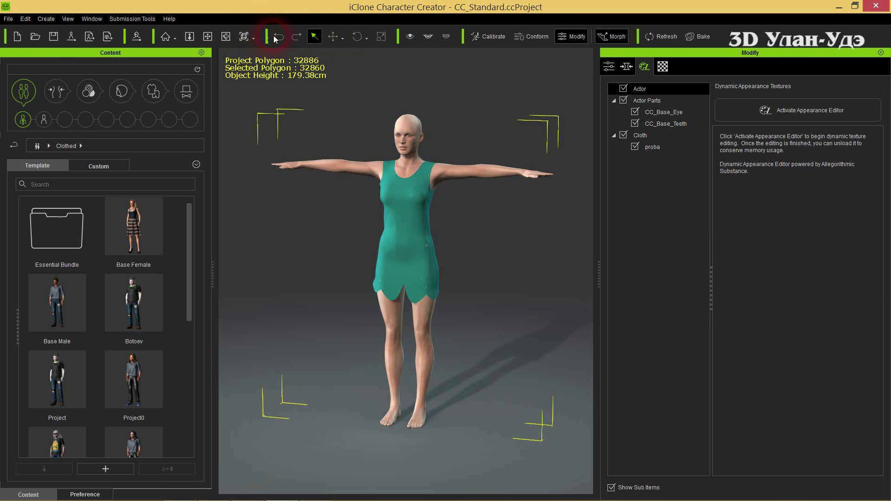
# Step: Check the dress from behind for skin poking through, and calculate the Conform Clothing collision for the proba dress
pyautogui.click(225, 37)
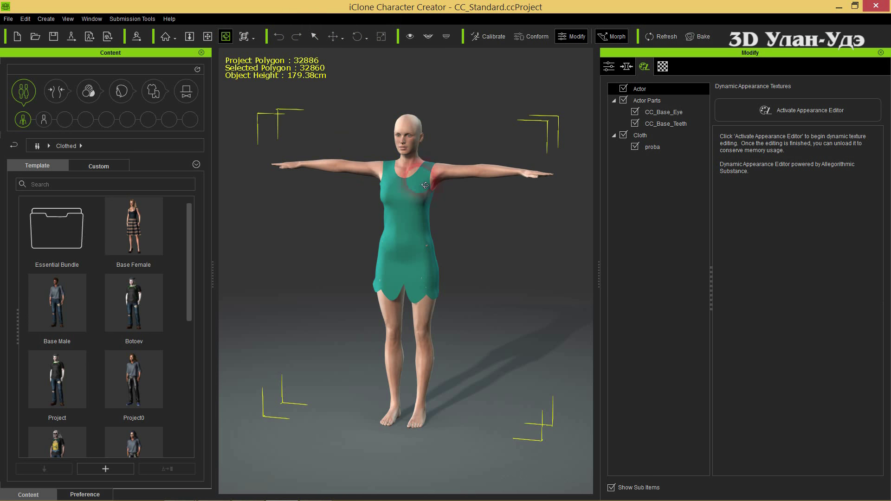
pyautogui.moveTo(528, 266); pyautogui.dragTo(169, 258)
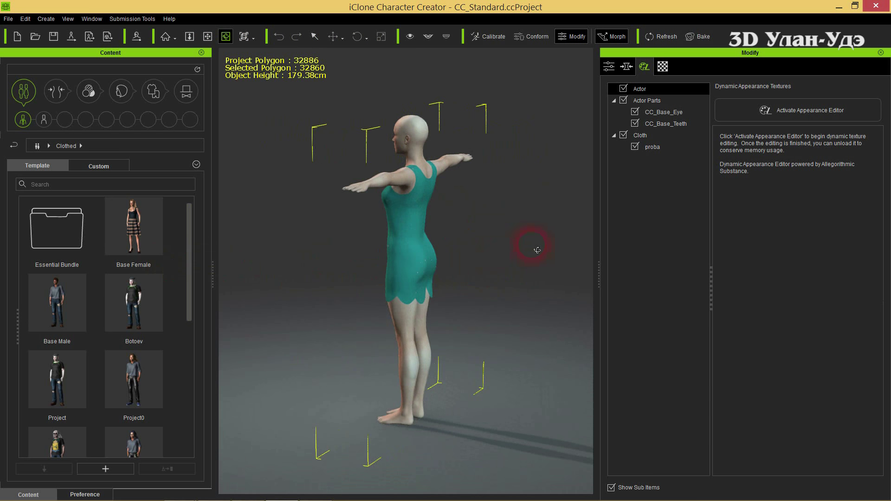
pyautogui.moveTo(523, 248); pyautogui.dragTo(257, 248)
pyautogui.moveTo(407, 254); pyautogui.dragTo(392, 266, button='right')
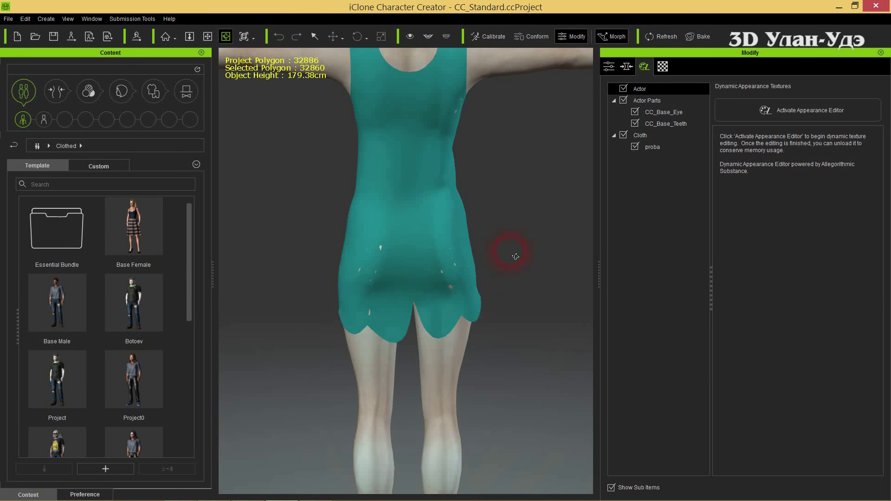
pyautogui.moveTo(521, 185); pyautogui.dragTo(623, 218)
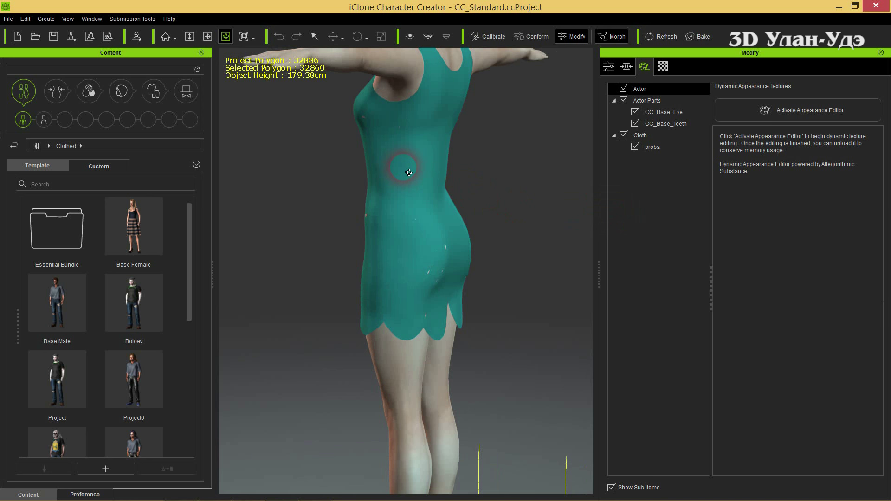
pyautogui.click(314, 36)
pyautogui.moveTo(420, 139); pyautogui.dragTo(397, 159)
pyautogui.click(397, 159)
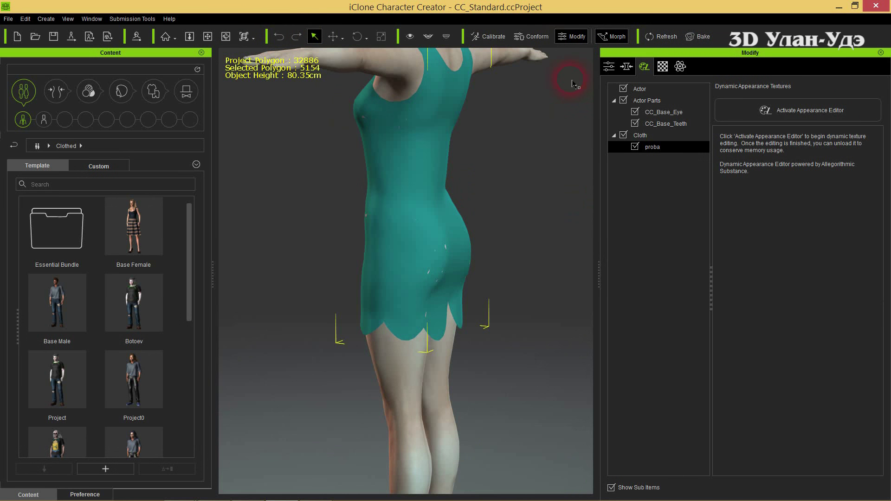
pyautogui.click(529, 37)
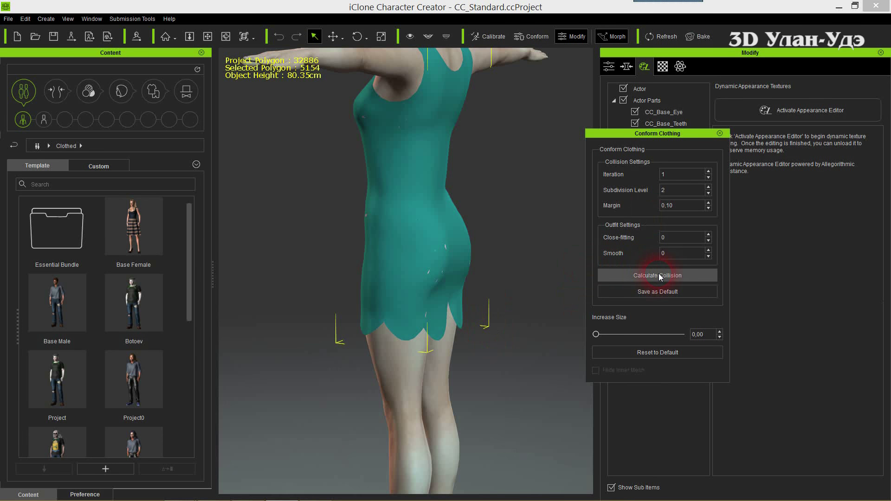
pyautogui.click(658, 273)
pyautogui.click(720, 134)
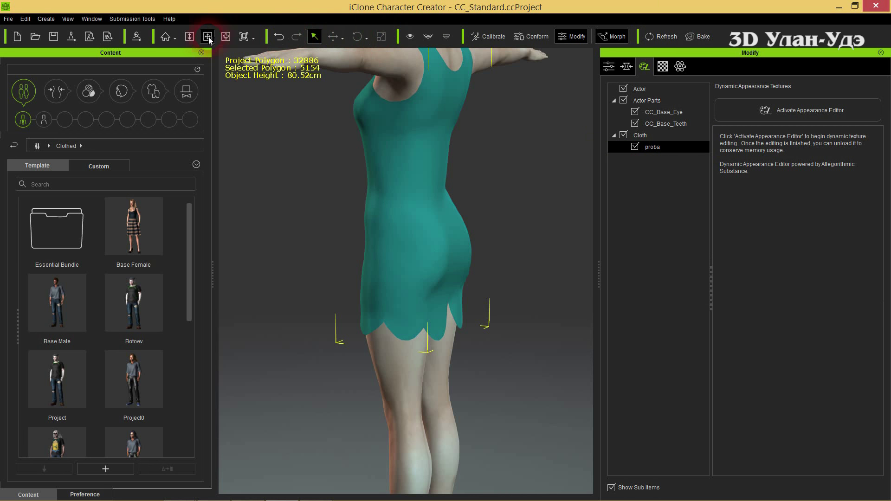
# Step: Activate the Appearance Editor for the proba dress, agreeing to discard the flattened source texture
pyautogui.click(226, 37)
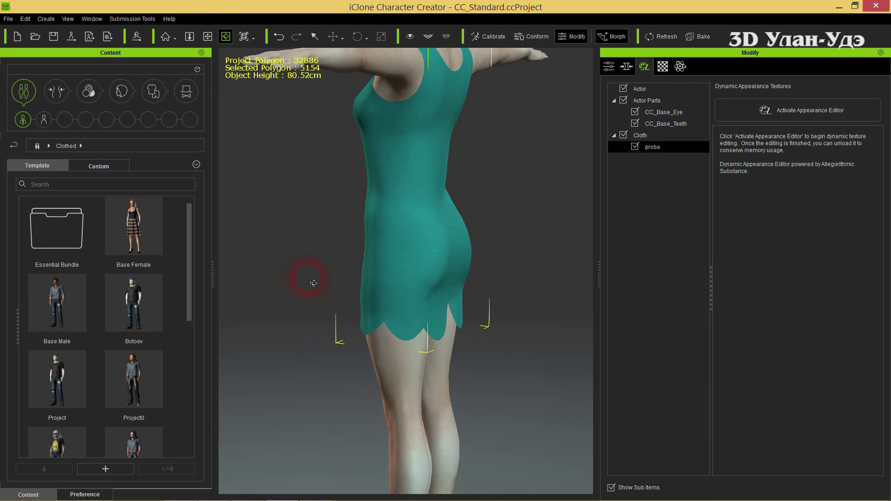
pyautogui.moveTo(320, 262); pyautogui.dragTo(510, 219)
pyautogui.scroll(-5, 510, 219)
pyautogui.moveTo(497, 249); pyautogui.dragTo(161, 258)
pyautogui.moveTo(483, 224); pyautogui.dragTo(425, 224)
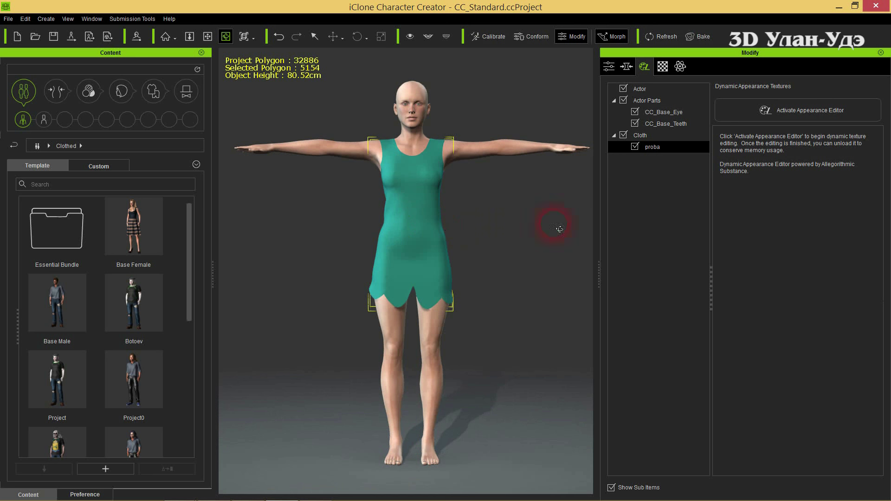
pyautogui.click(782, 106)
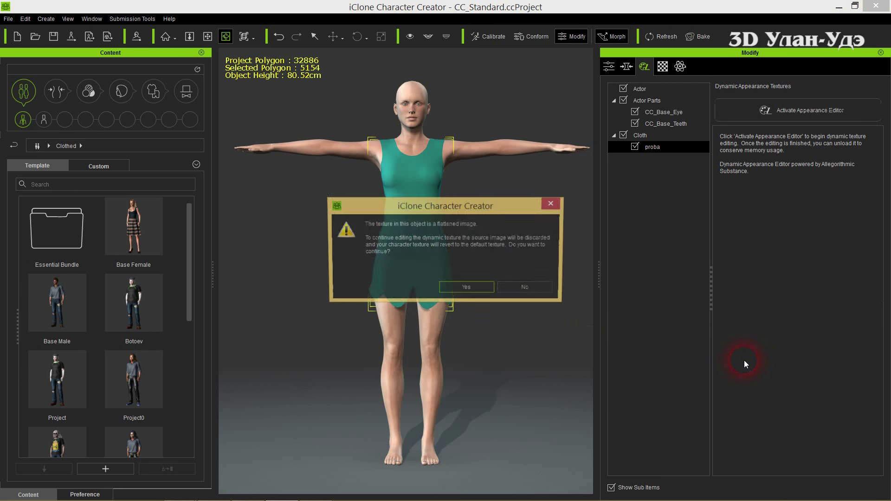
pyautogui.click(478, 290)
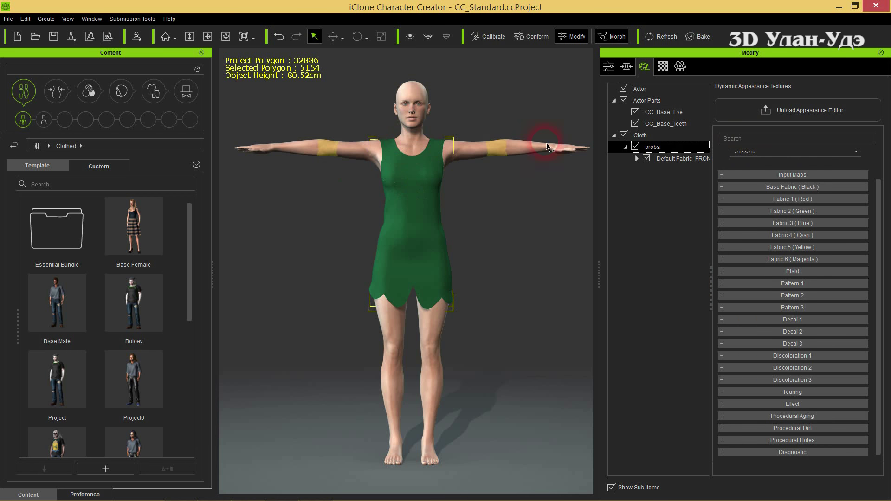
# Step: Set the material of the dress's Base Fabric (Black) to Denim
pyautogui.click(795, 186)
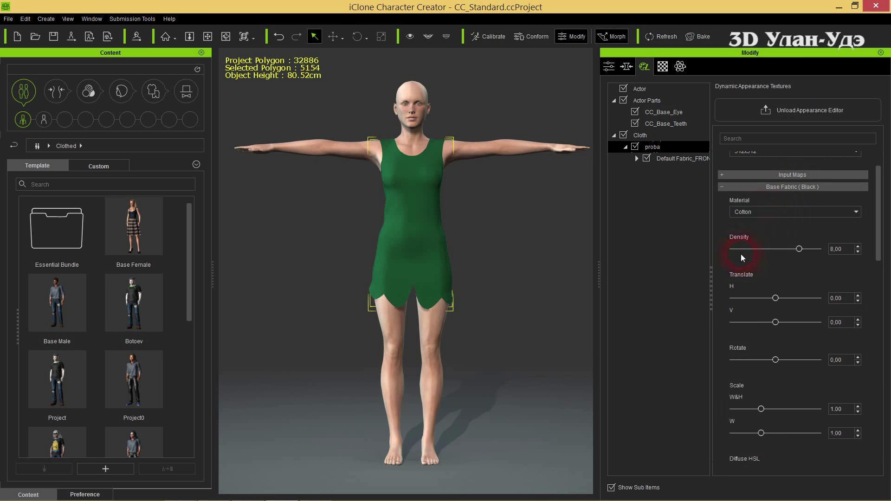
pyautogui.click(761, 211)
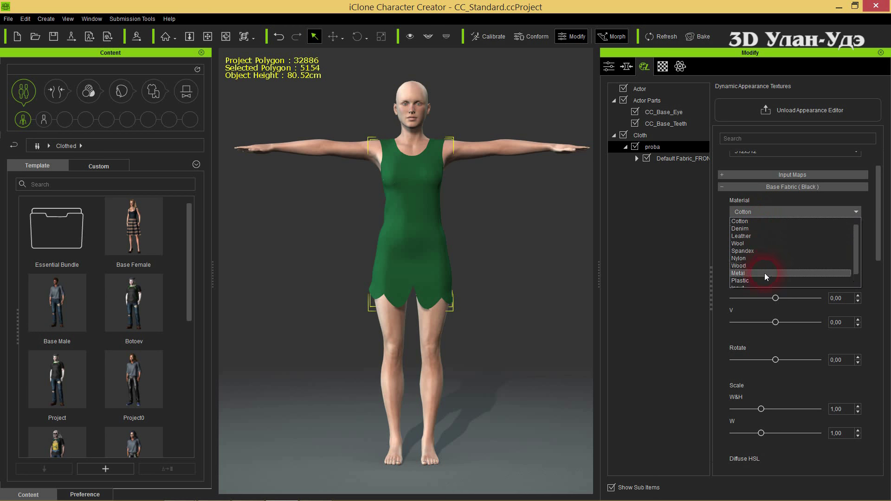
pyautogui.scroll(-1, 853, 235)
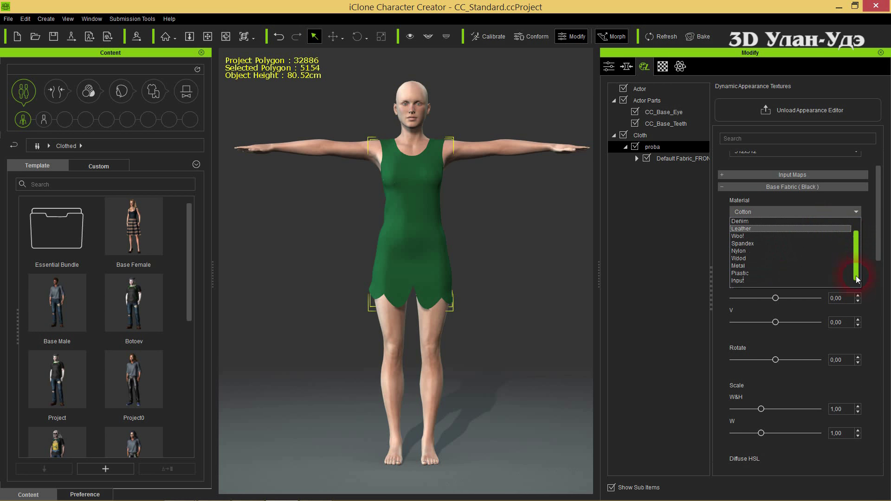
pyautogui.moveTo(856, 250); pyautogui.dragTo(855, 231)
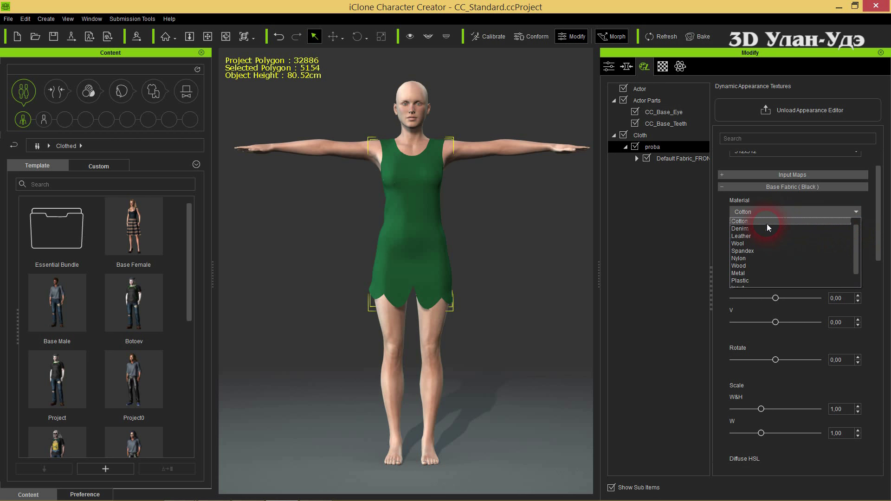
pyautogui.click(701, 236)
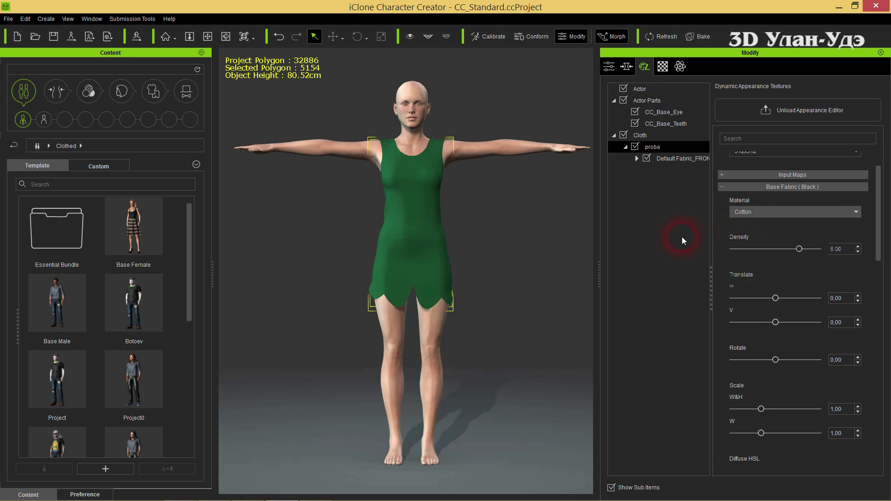
pyautogui.press('Down')
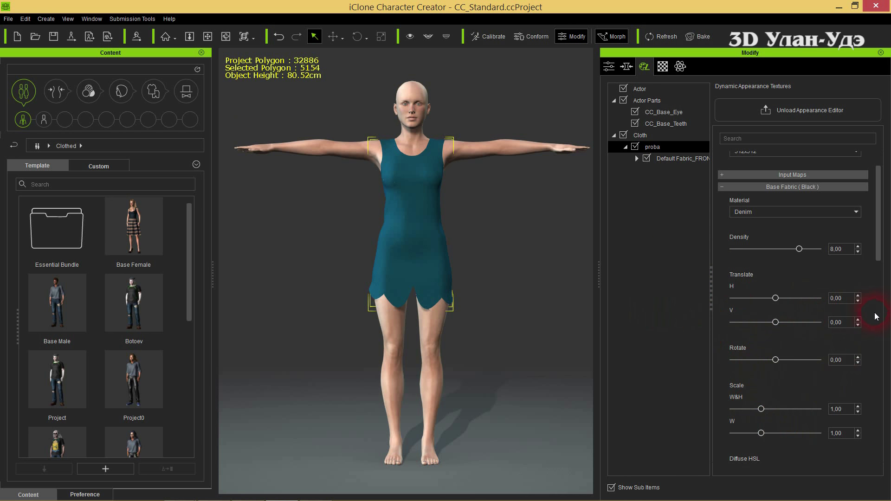
# Step: Set the base fabric's Diffuse HSL hue to 0.18 and saturation to about 0.40
pyautogui.scroll(-3, 879, 239)
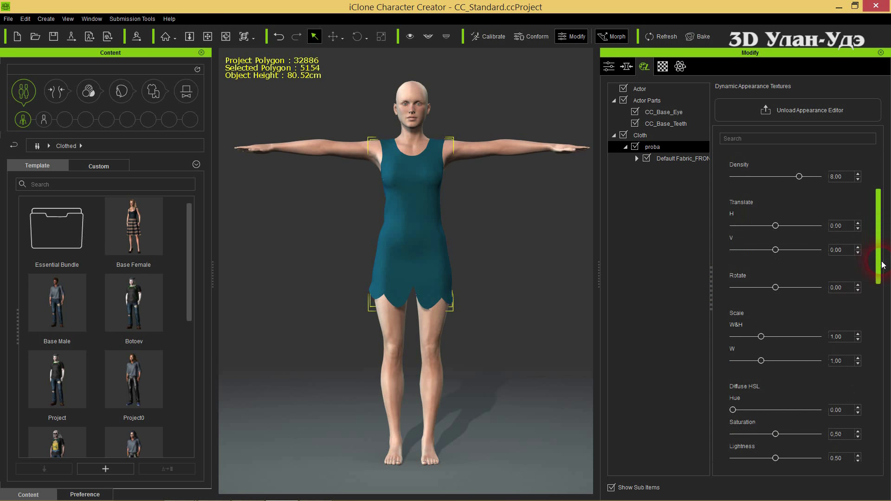
pyautogui.moveTo(733, 410)
pyautogui.mouseDown()
pyautogui.moveTo(796, 412)
pyautogui.moveTo(747, 413)
pyautogui.mouseUp()
pyautogui.click(775, 434)
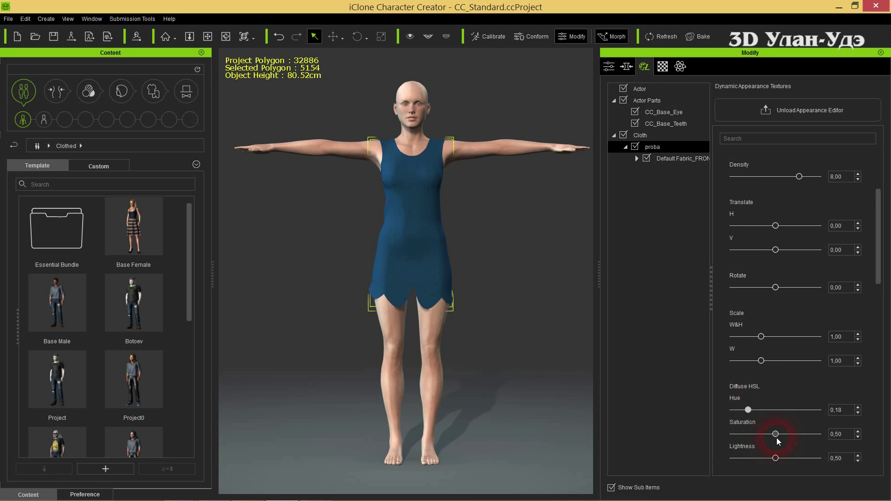
pyautogui.moveTo(776, 435)
pyautogui.mouseDown()
pyautogui.moveTo(741, 435)
pyautogui.moveTo(812, 437)
pyautogui.moveTo(760, 441)
pyautogui.mouseUp()
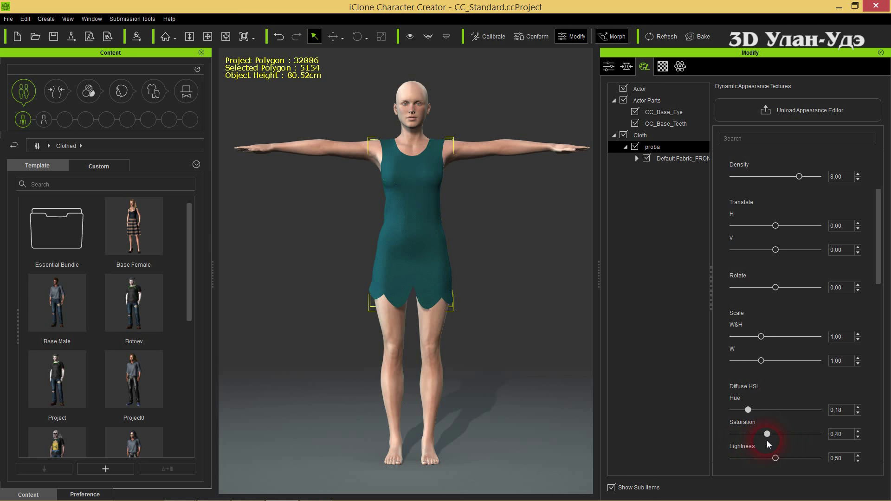